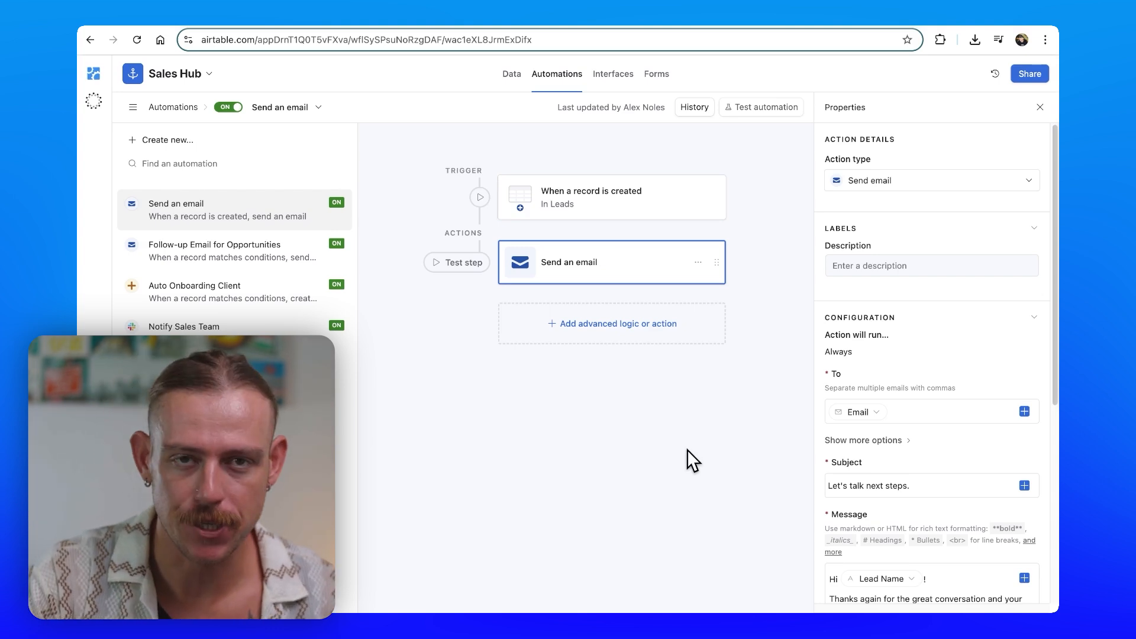
Step: Insert the lead's Next Touchpoint Date after "for the" in the Send an email action's message and apply the update to the live automation
{"action": "left_click", "coordinate": [678, 216]}
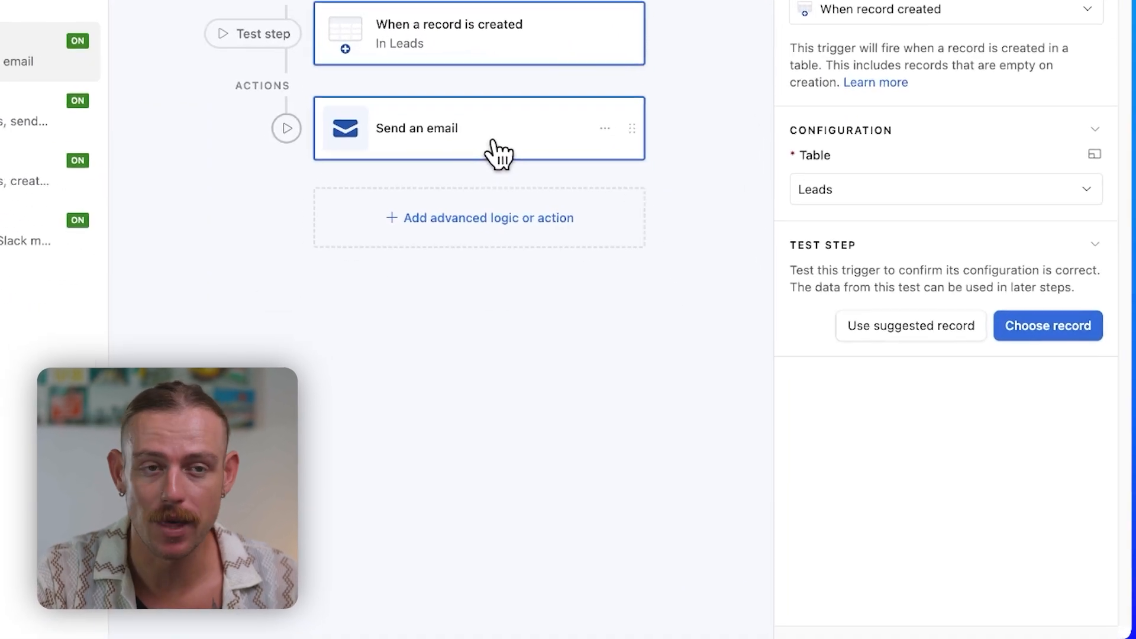
{"action": "left_click", "coordinate": [556, 212]}
{"action": "scroll", "coordinate": [1003, 246], "scroll_direction": "down", "scroll_amount": 5}
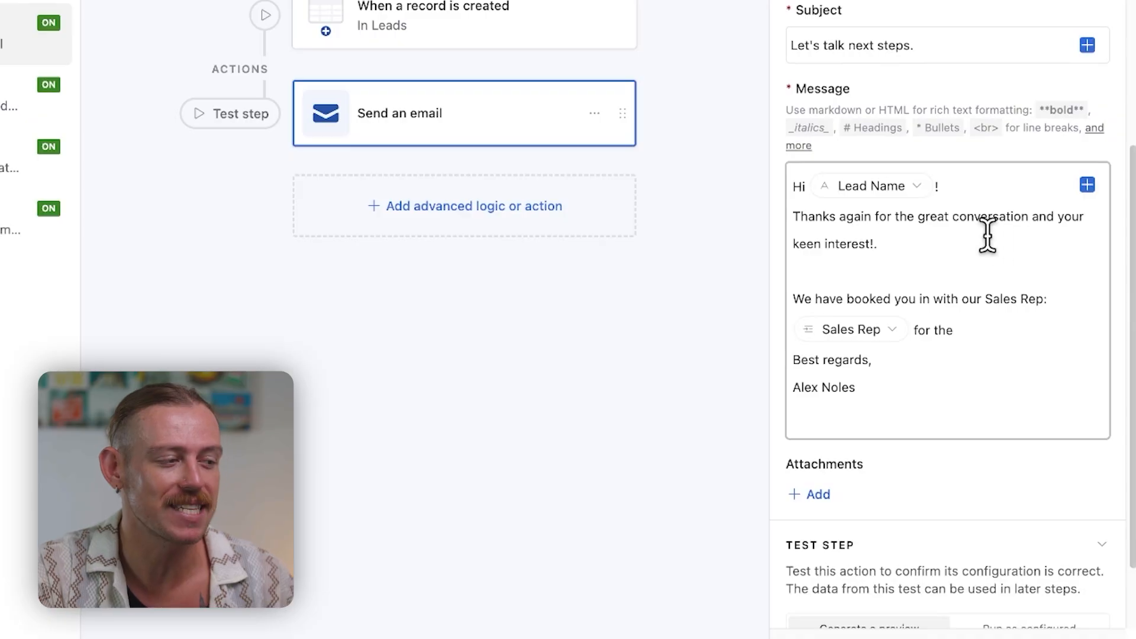
{"action": "mouse_move", "coordinate": [911, 203]}
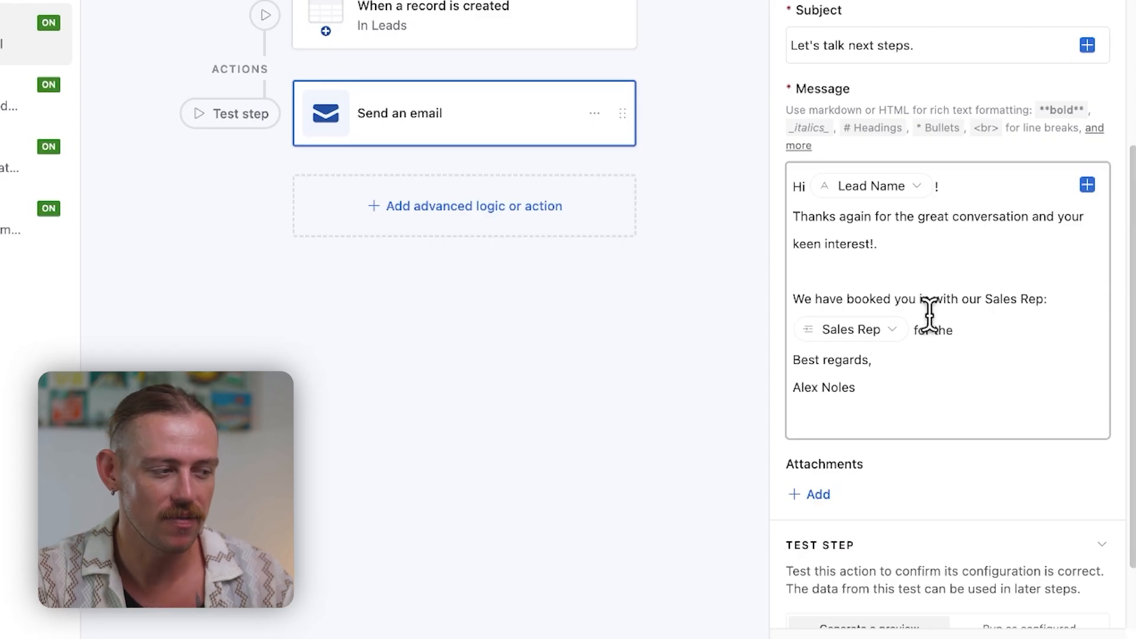
{"action": "mouse_move", "coordinate": [856, 333]}
{"action": "left_click", "coordinate": [984, 331]}
{"action": "left_click", "coordinate": [1087, 185]}
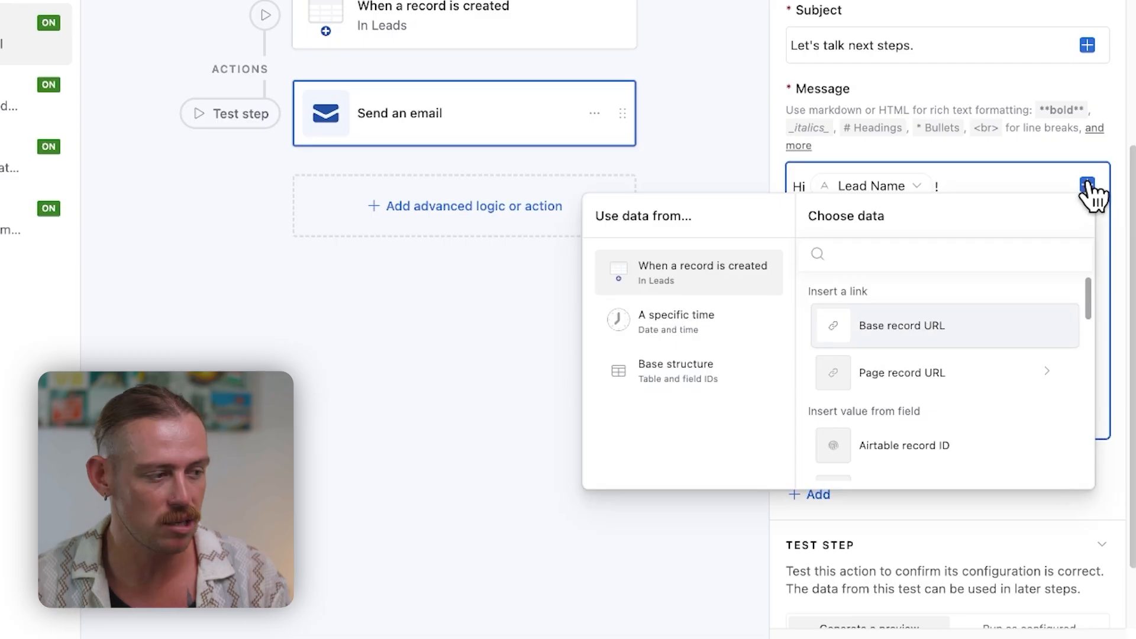
{"action": "type", "text": "date"}
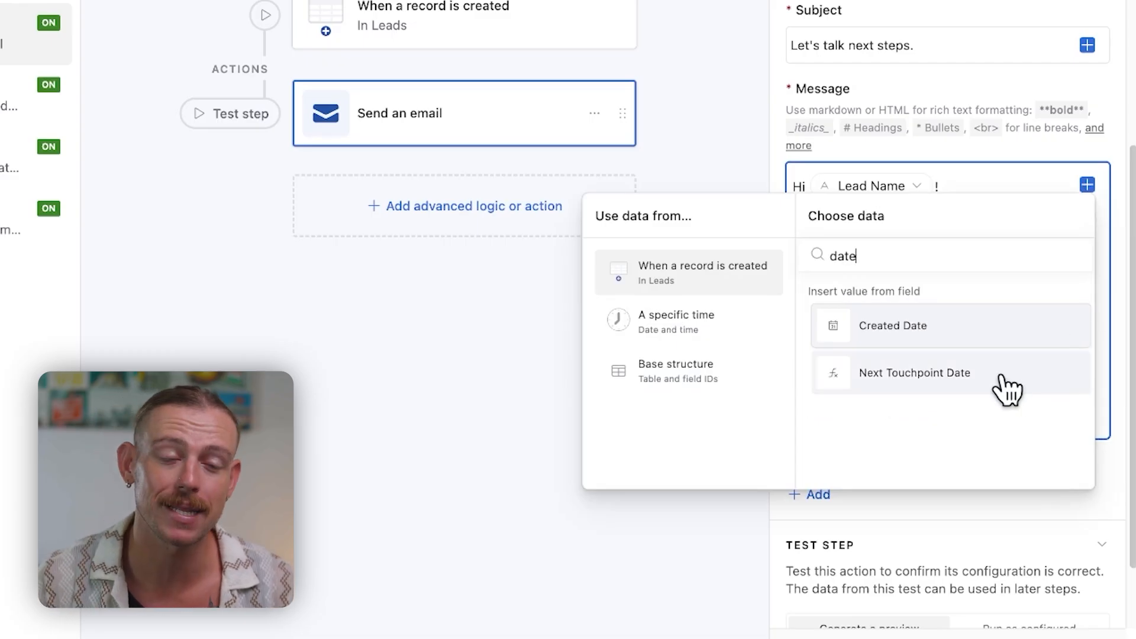
{"action": "left_click", "coordinate": [1006, 388]}
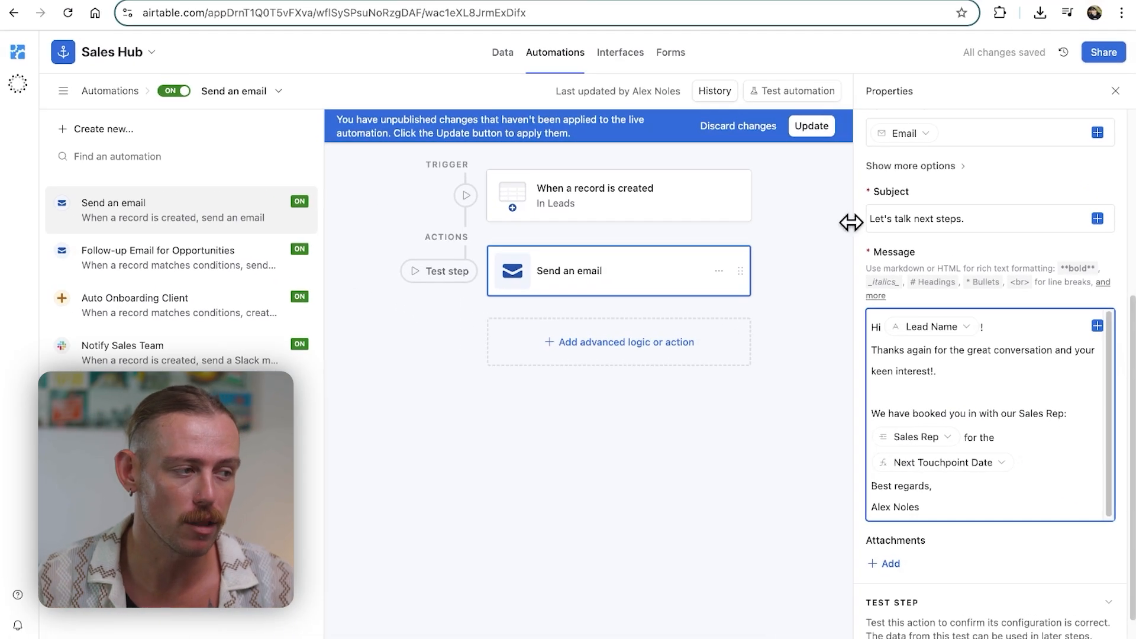
{"action": "left_click", "coordinate": [811, 126]}
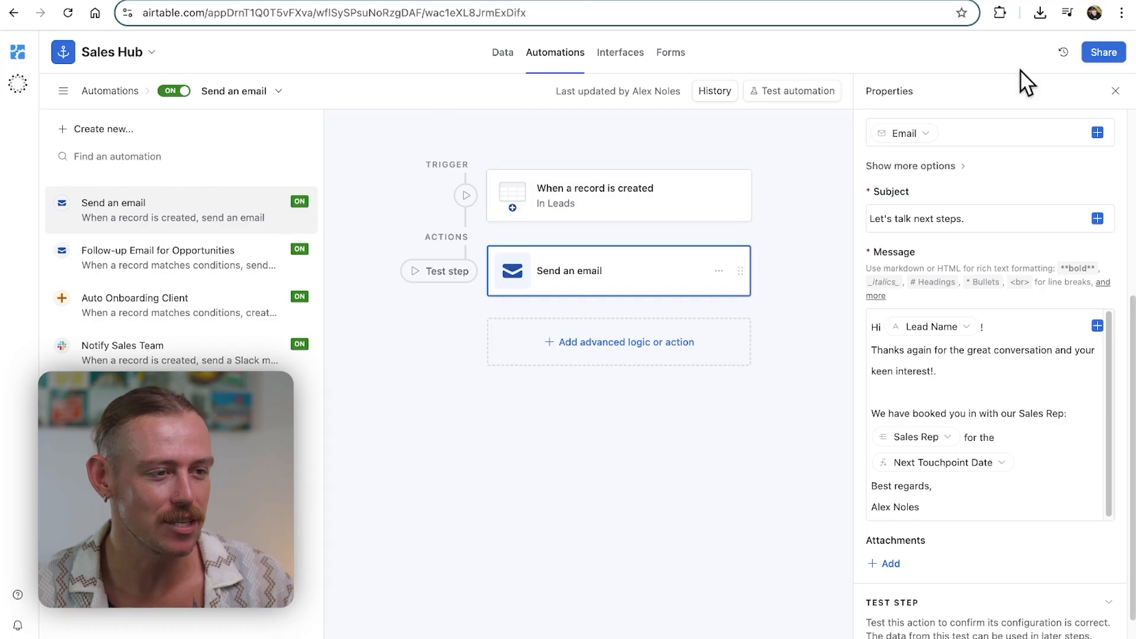
Step: Create a new automation in the Sales Hub base and start adding its trigger
{"action": "left_click", "coordinate": [140, 131]}
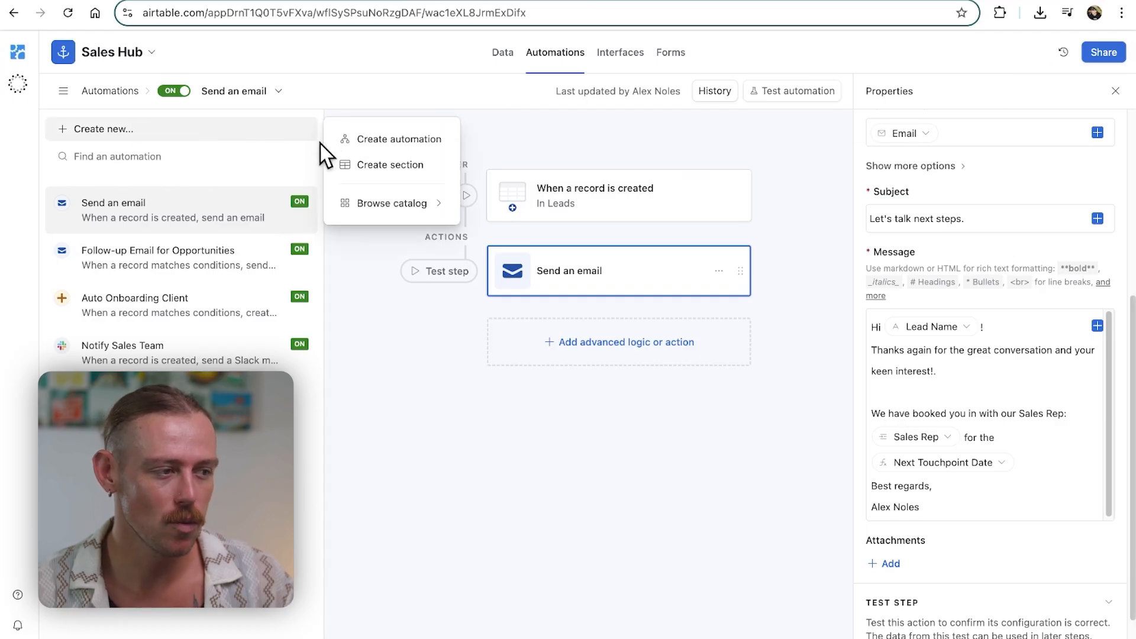
{"action": "left_click", "coordinate": [397, 147]}
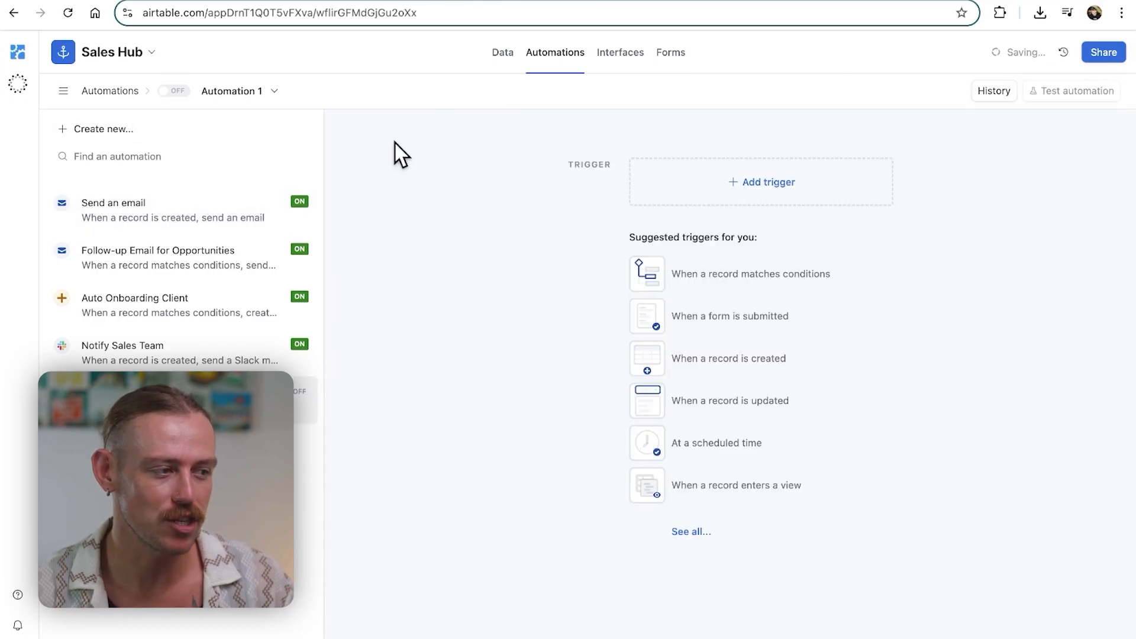
{"action": "left_click", "coordinate": [755, 194]}
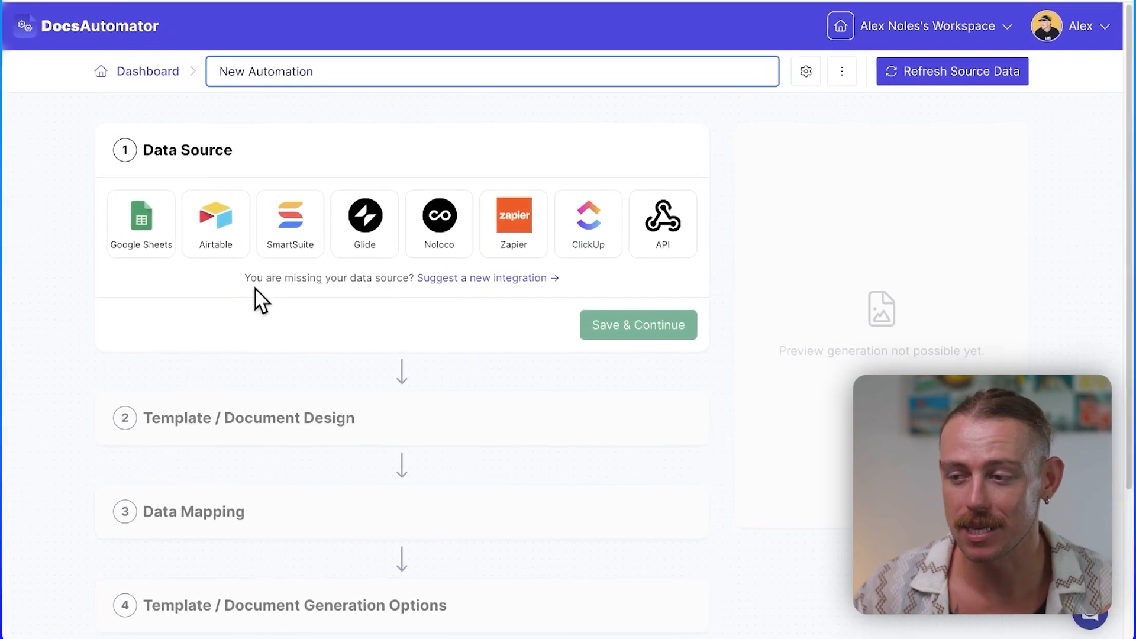
Step: In DocsAutomator, save Airtable as the data source and start designing the document template from scratch with the instructions pane collapsed
{"action": "left_click", "coordinate": [219, 225]}
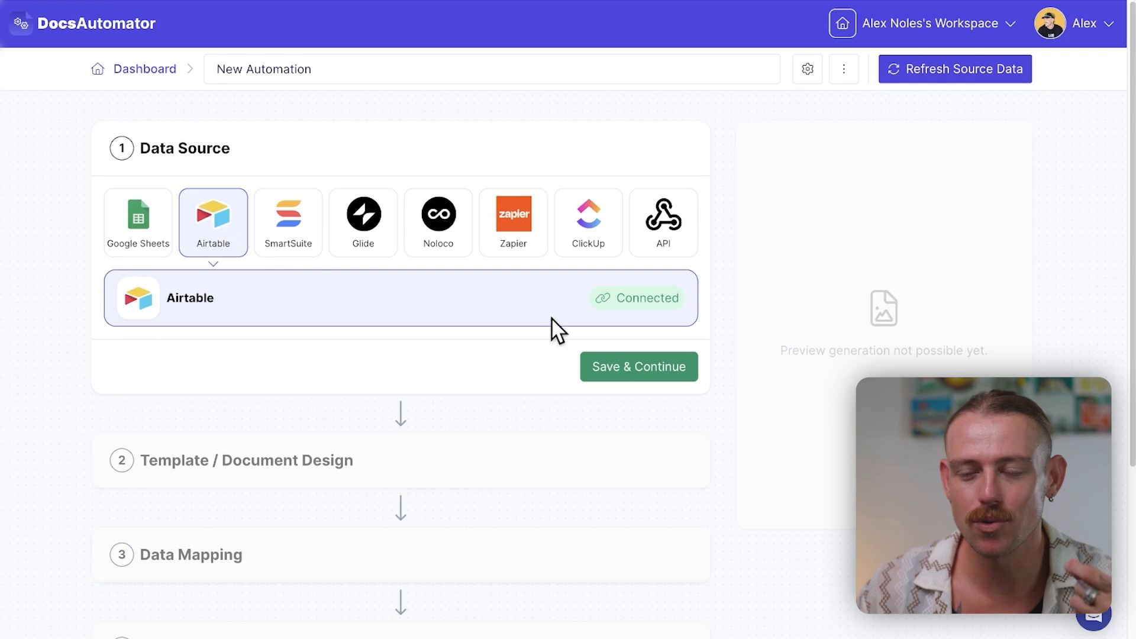
{"action": "left_click", "coordinate": [649, 370]}
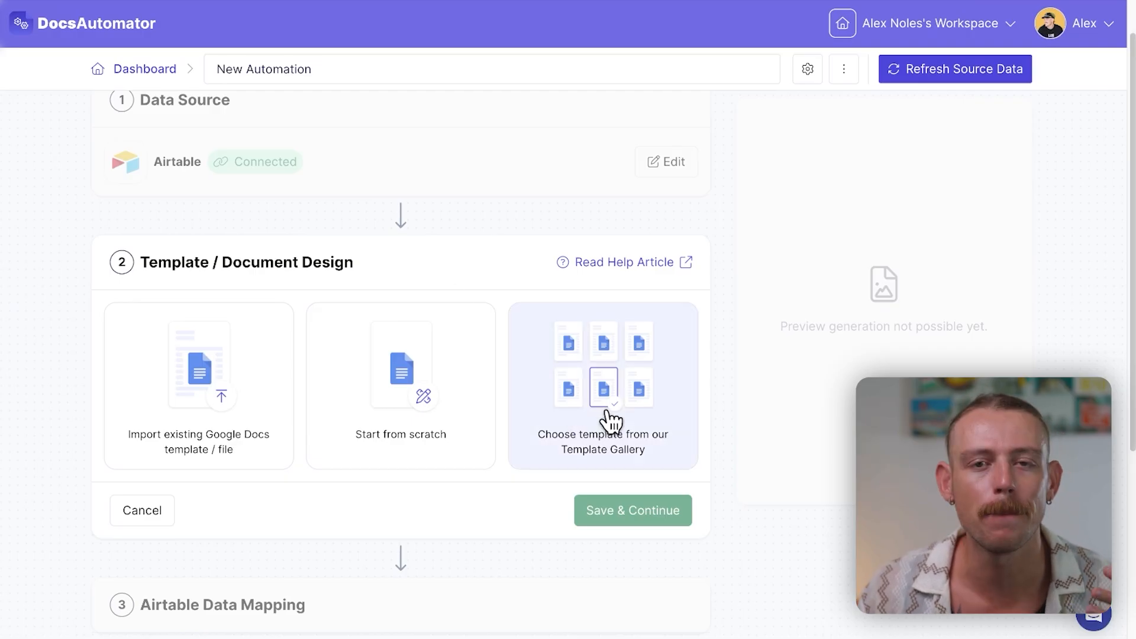
{"action": "left_click", "coordinate": [430, 402]}
{"action": "scroll", "coordinate": [430, 401], "scroll_direction": "down", "scroll_amount": 2}
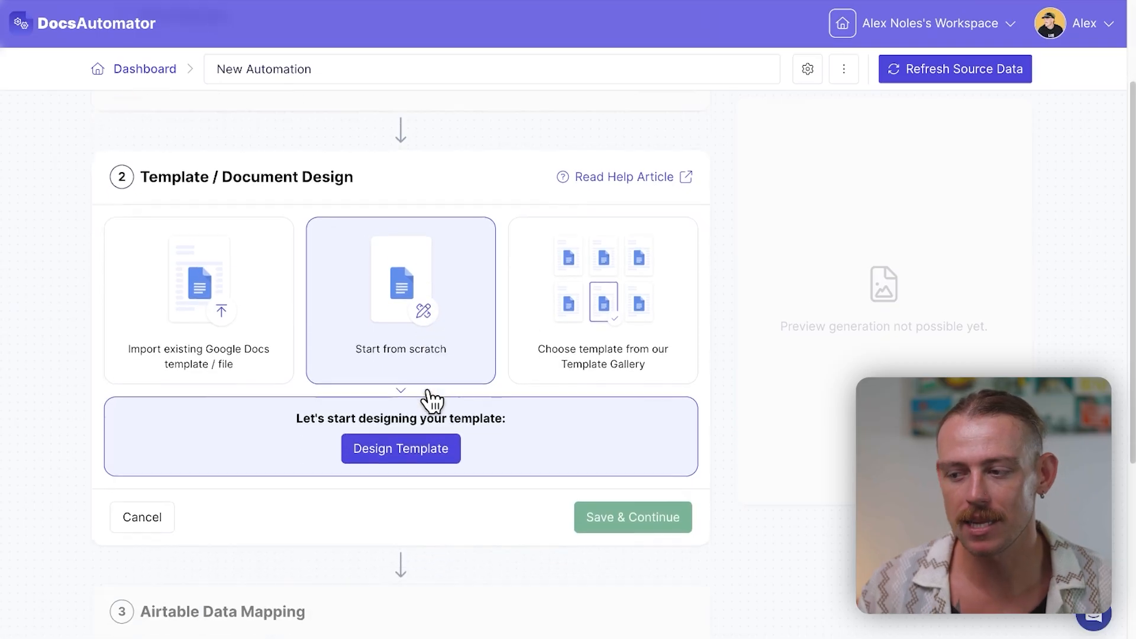
{"action": "left_click", "coordinate": [436, 465]}
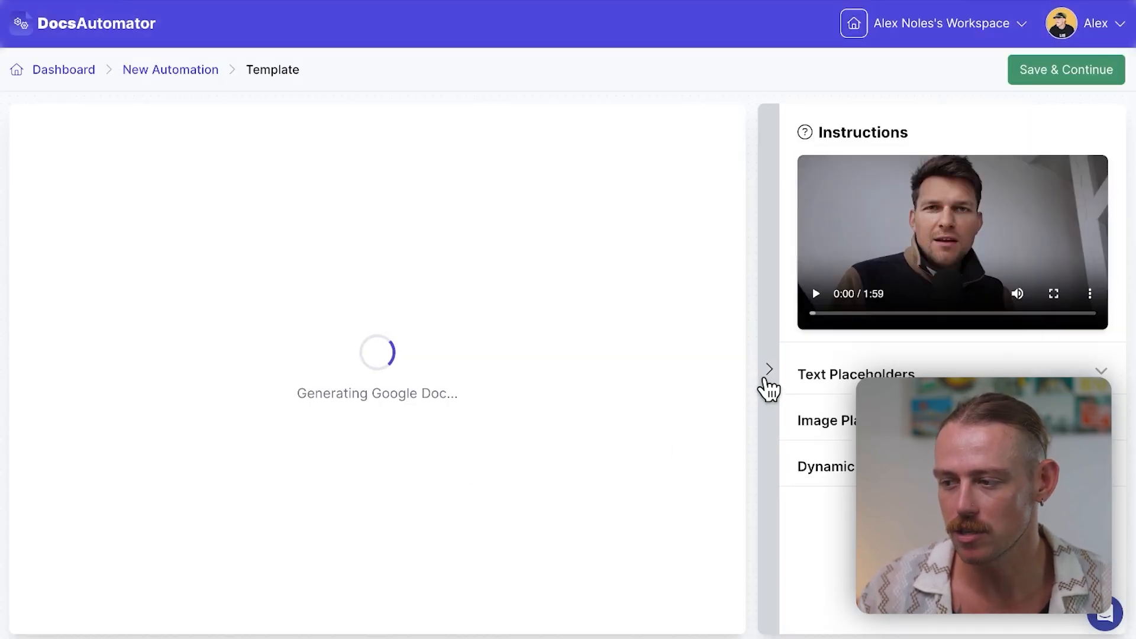
{"action": "left_click", "coordinate": [767, 384]}
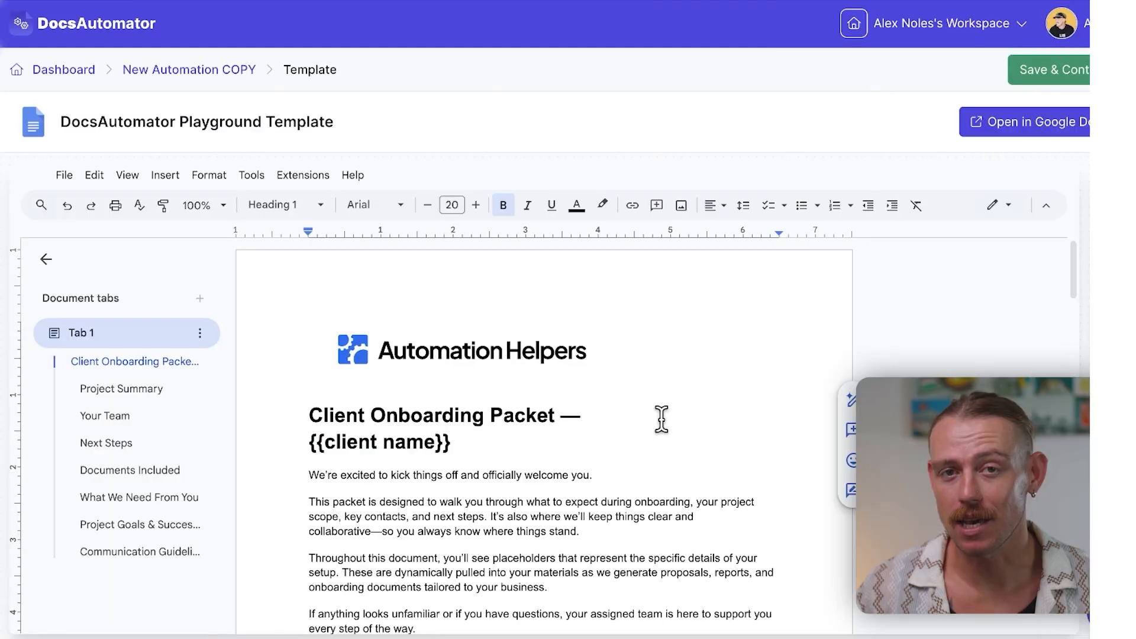
Step: Examine the placeholders in the onboarding packet's title, Project Summary list and Your Team table
{"action": "scroll", "coordinate": [661, 419], "scroll_direction": "down", "scroll_amount": 1}
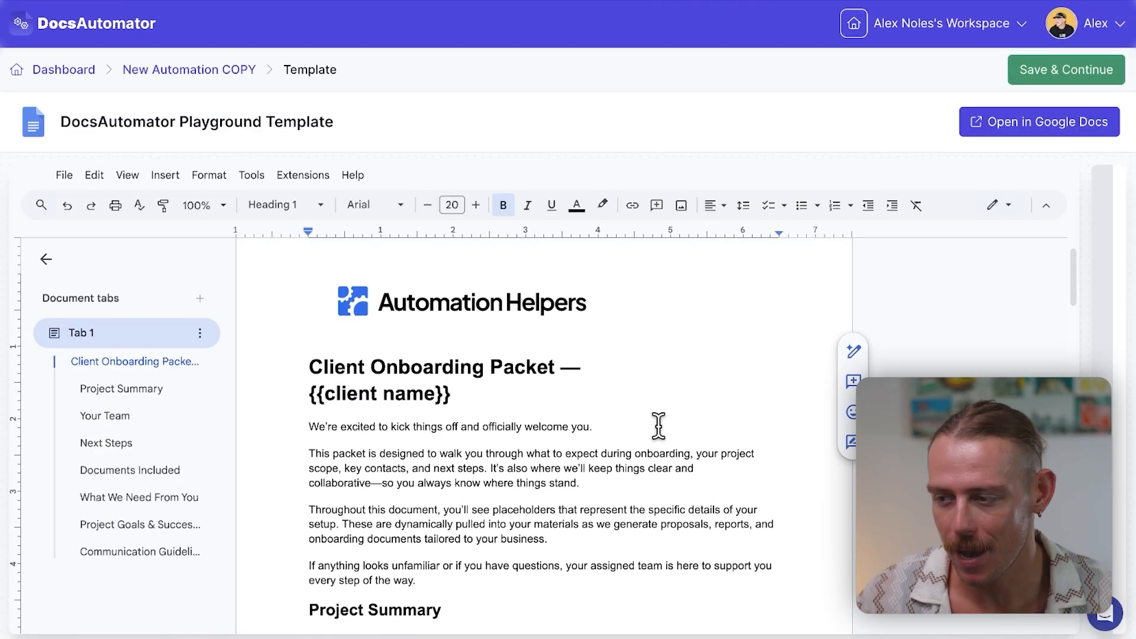
{"action": "left_click_drag", "start_coordinate": [474, 396], "coordinate": [304, 393]}
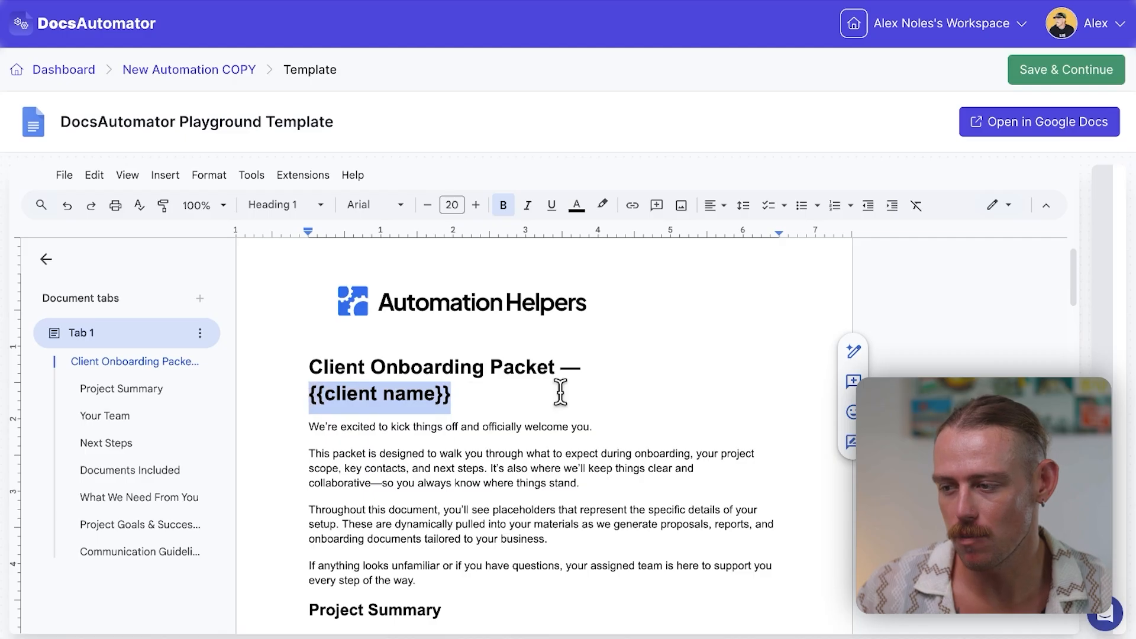
{"action": "scroll", "coordinate": [544, 496], "scroll_direction": "down", "scroll_amount": 2}
{"action": "scroll", "coordinate": [484, 499], "scroll_direction": "down", "scroll_amount": 3}
{"action": "left_click_drag", "start_coordinate": [507, 501], "coordinate": [417, 500]}
{"action": "scroll", "coordinate": [562, 491], "scroll_direction": "up", "scroll_amount": 1}
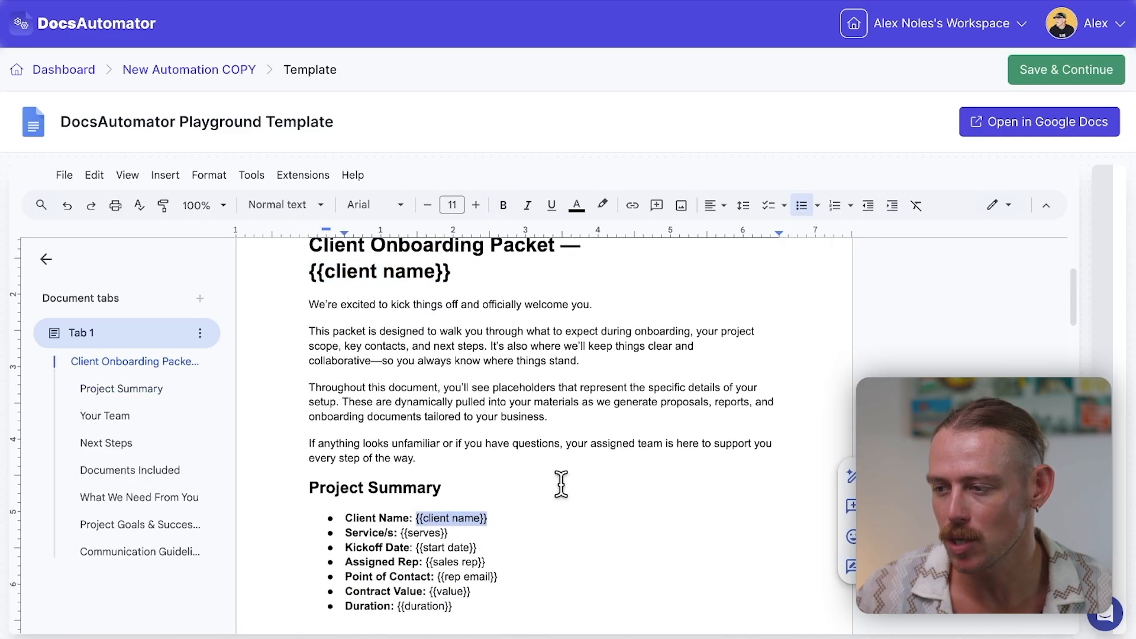
{"action": "left_click", "coordinate": [613, 302]}
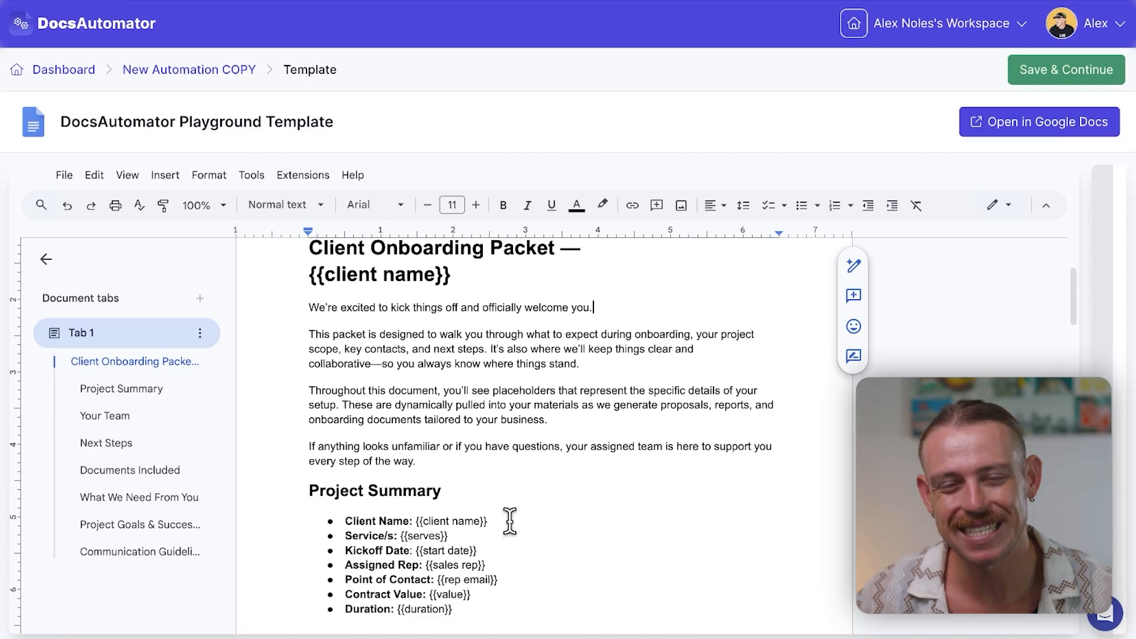
{"action": "scroll", "coordinate": [510, 521], "scroll_direction": "down", "scroll_amount": 1}
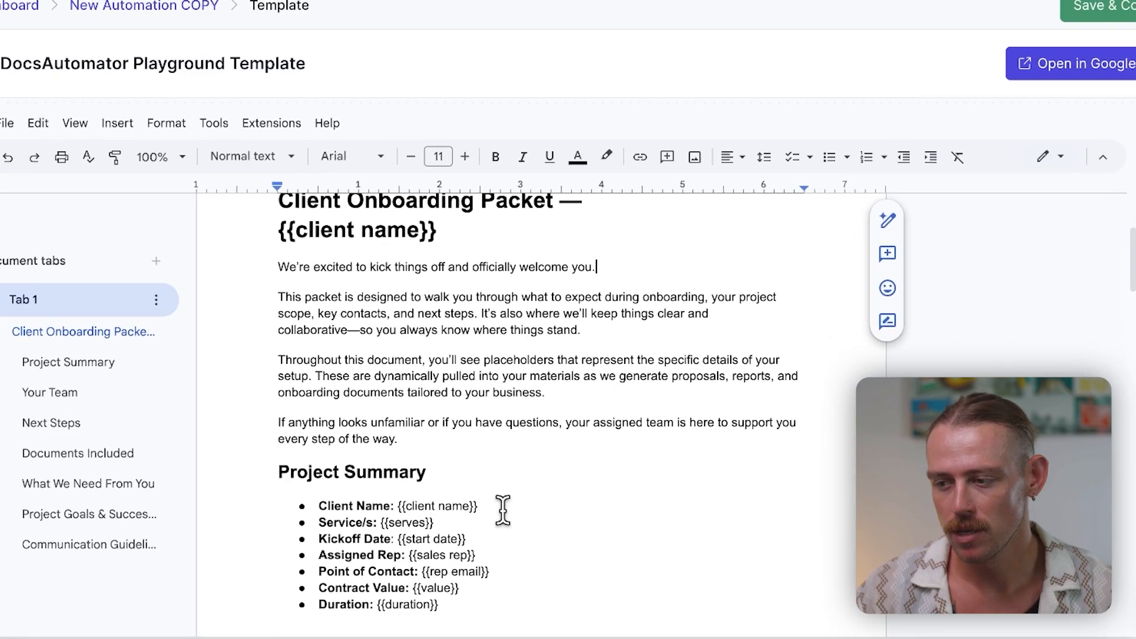
{"action": "left_click_drag", "start_coordinate": [496, 459], "coordinate": [424, 459]}
{"action": "left_click_drag", "start_coordinate": [383, 417], "coordinate": [375, 416]}
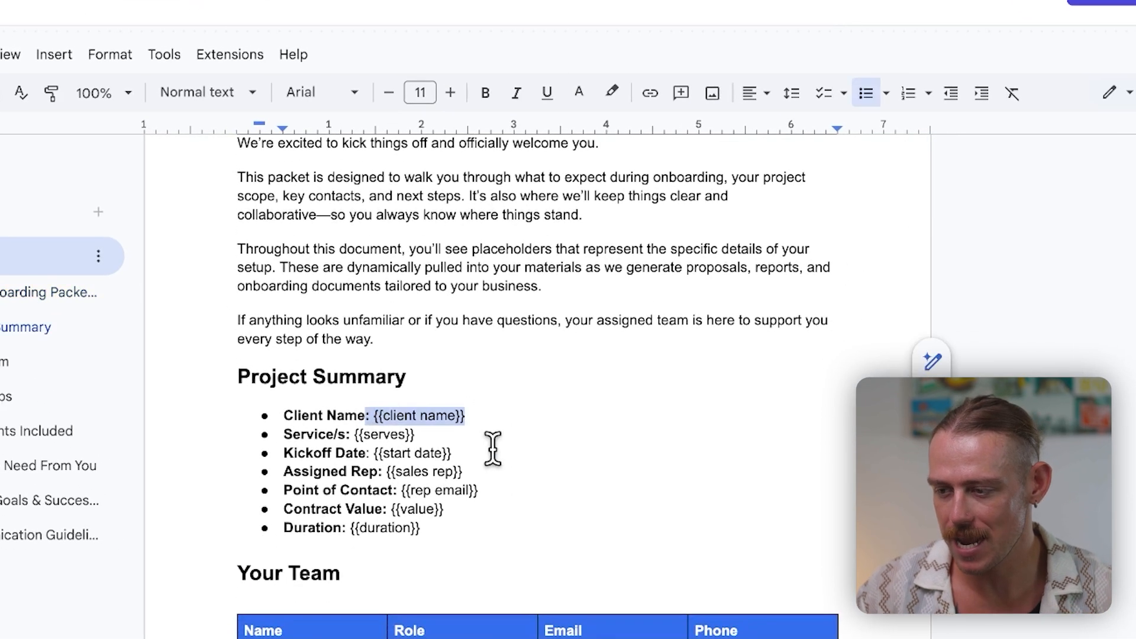
{"action": "scroll", "coordinate": [492, 448], "scroll_direction": "down", "scroll_amount": 2}
{"action": "left_click_drag", "start_coordinate": [327, 540], "coordinate": [280, 540]}
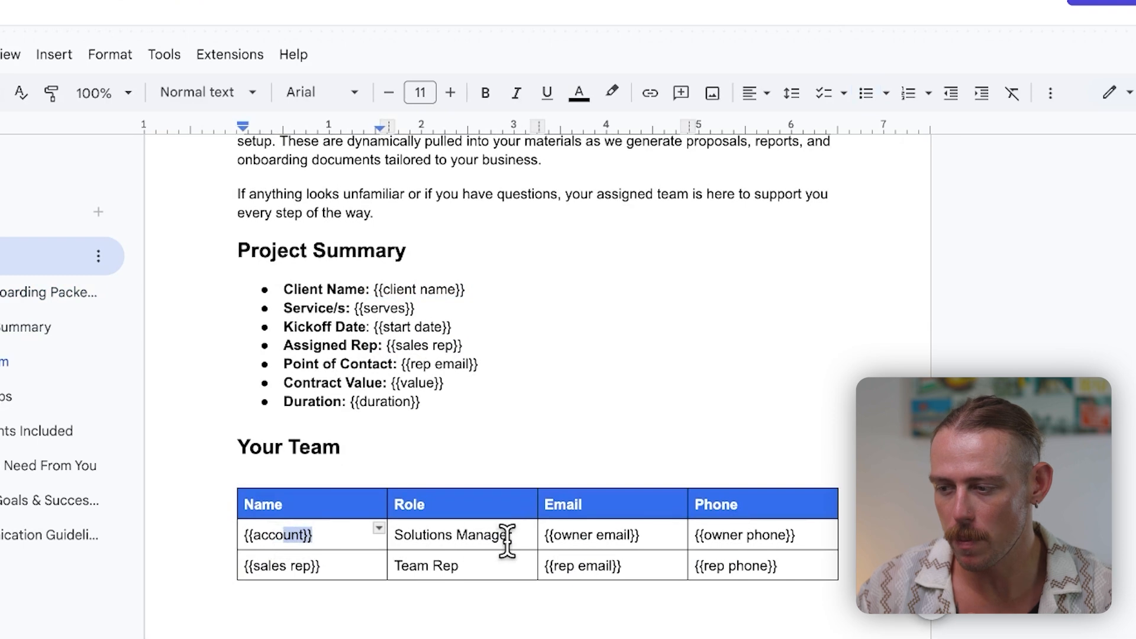
Step: Review the template's Next Steps table and the Documents Included and What We Need From You sections
{"action": "scroll", "coordinate": [507, 536], "scroll_direction": "down", "scroll_amount": 6}
{"action": "scroll", "coordinate": [507, 540], "scroll_direction": "down", "scroll_amount": 2}
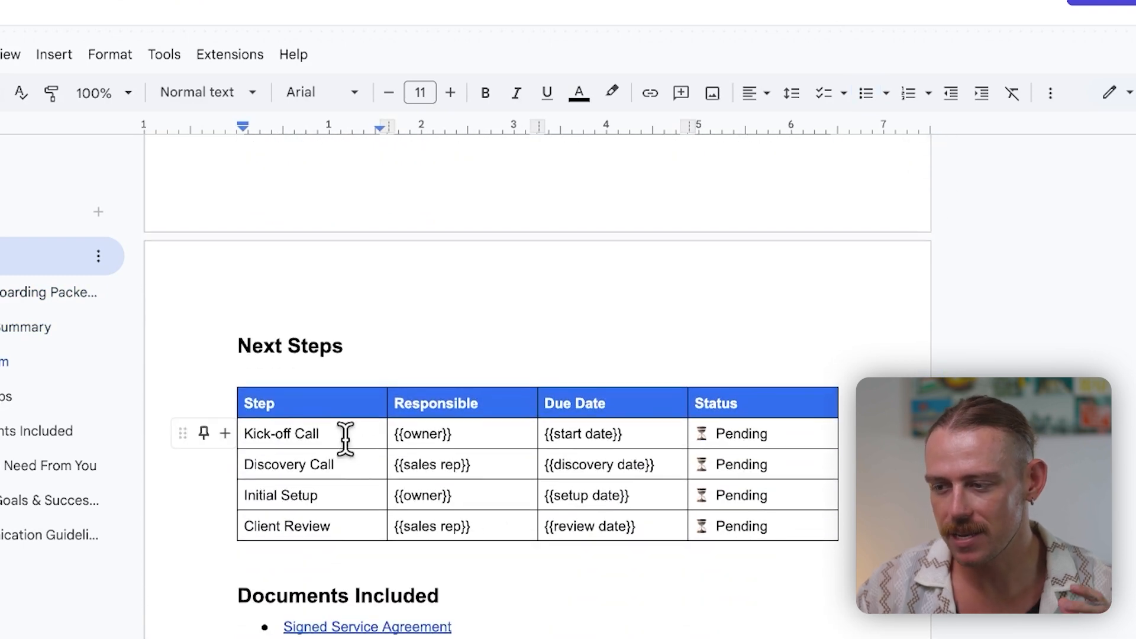
{"action": "scroll", "coordinate": [484, 428], "scroll_direction": "down", "scroll_amount": 1}
{"action": "scroll", "coordinate": [487, 428], "scroll_direction": "down", "scroll_amount": 5}
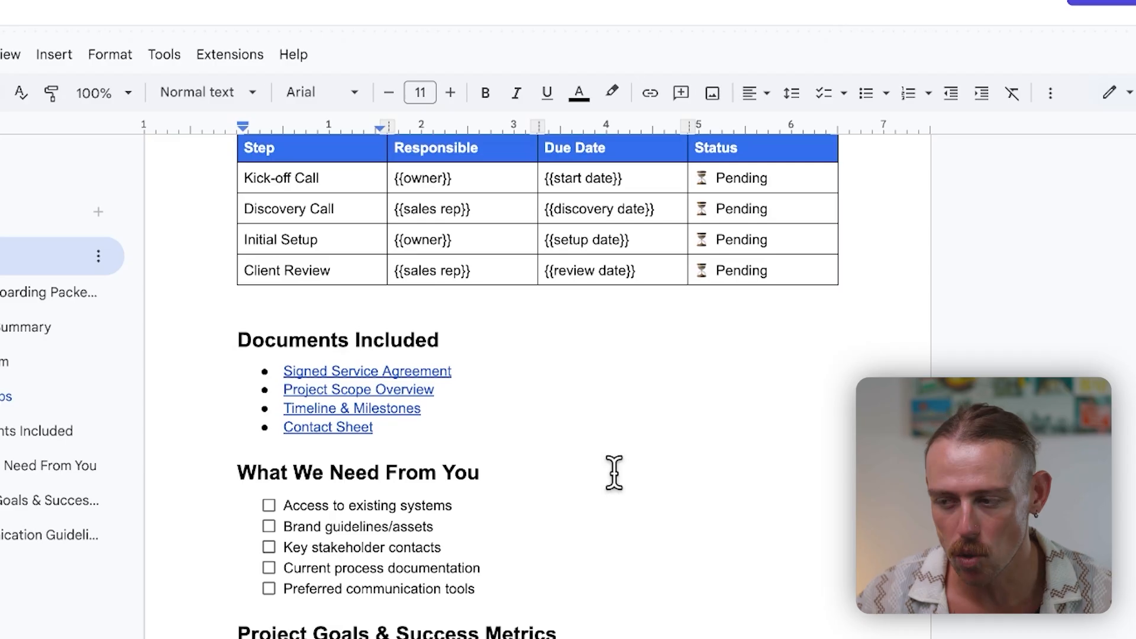
{"action": "scroll", "coordinate": [614, 472], "scroll_direction": "up", "scroll_amount": 1}
{"action": "scroll", "coordinate": [614, 472], "scroll_direction": "up", "scroll_amount": 1}
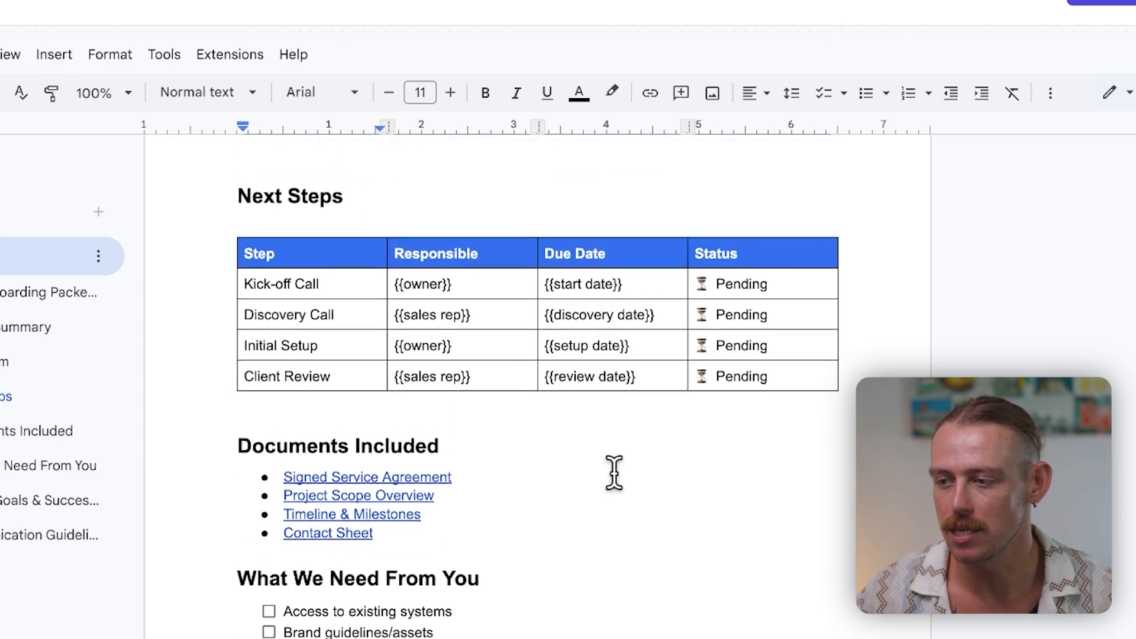
{"action": "scroll", "coordinate": [614, 472], "scroll_direction": "up", "scroll_amount": 1}
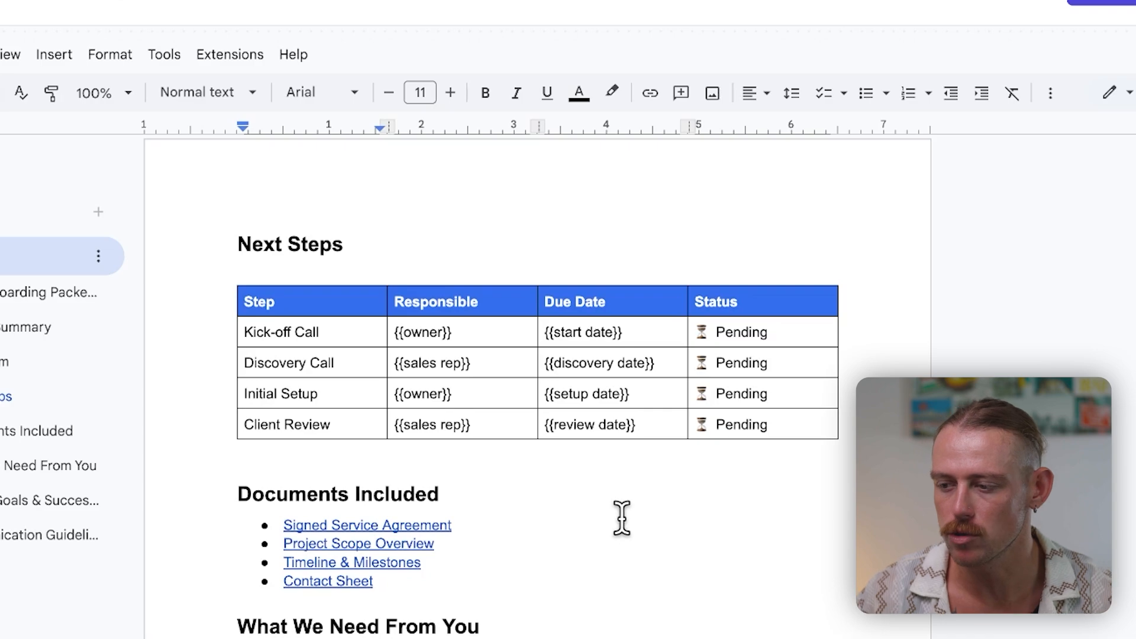
{"action": "scroll", "coordinate": [621, 517], "scroll_direction": "down", "scroll_amount": 1}
Step: Replace "you" at the end of the welcome sentence with the {{client name}} placeholder, keep the full stop, and save the template
{"action": "scroll", "coordinate": [621, 518], "scroll_direction": "up", "scroll_amount": 10}
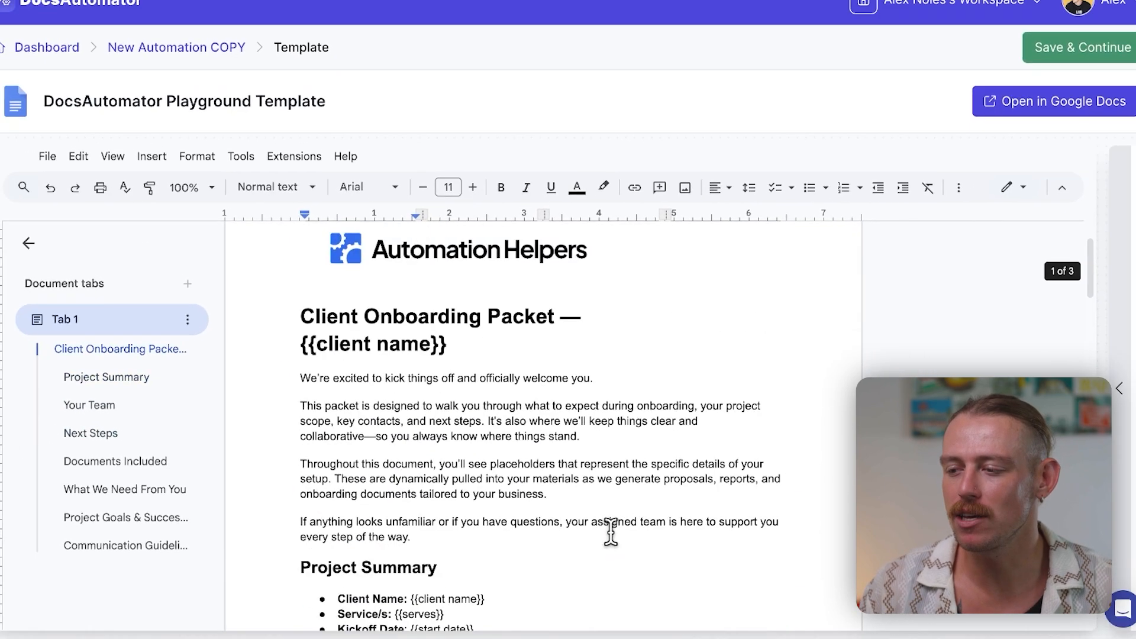
{"action": "scroll", "coordinate": [610, 533], "scroll_direction": "up", "scroll_amount": 1}
{"action": "left_click", "coordinate": [596, 404]}
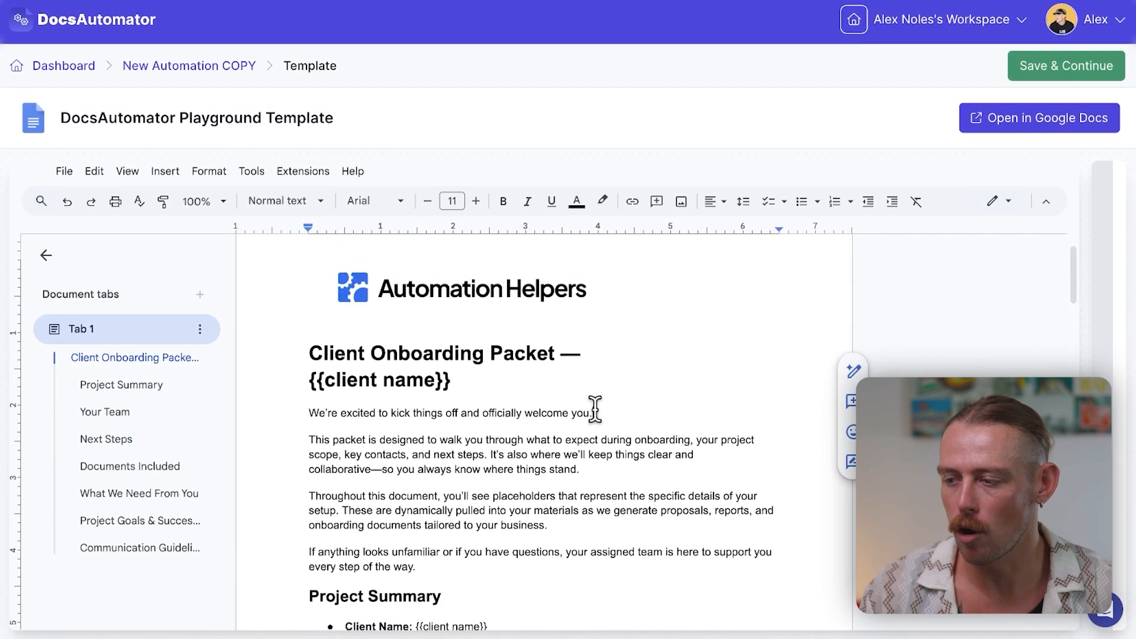
{"action": "key", "text": "BackSpace"}
{"action": "key", "text": "BackSpace"}
{"action": "key", "text": "BackSpace"}
{"action": "type", "text": "{{client "}
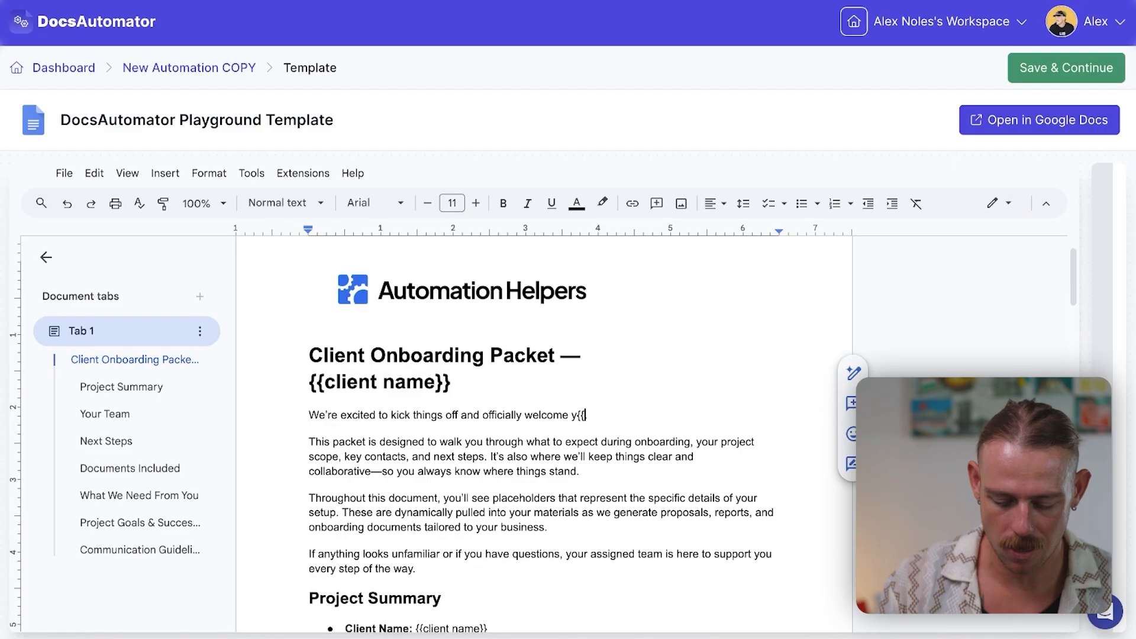
{"action": "type", "text": "name}}"}
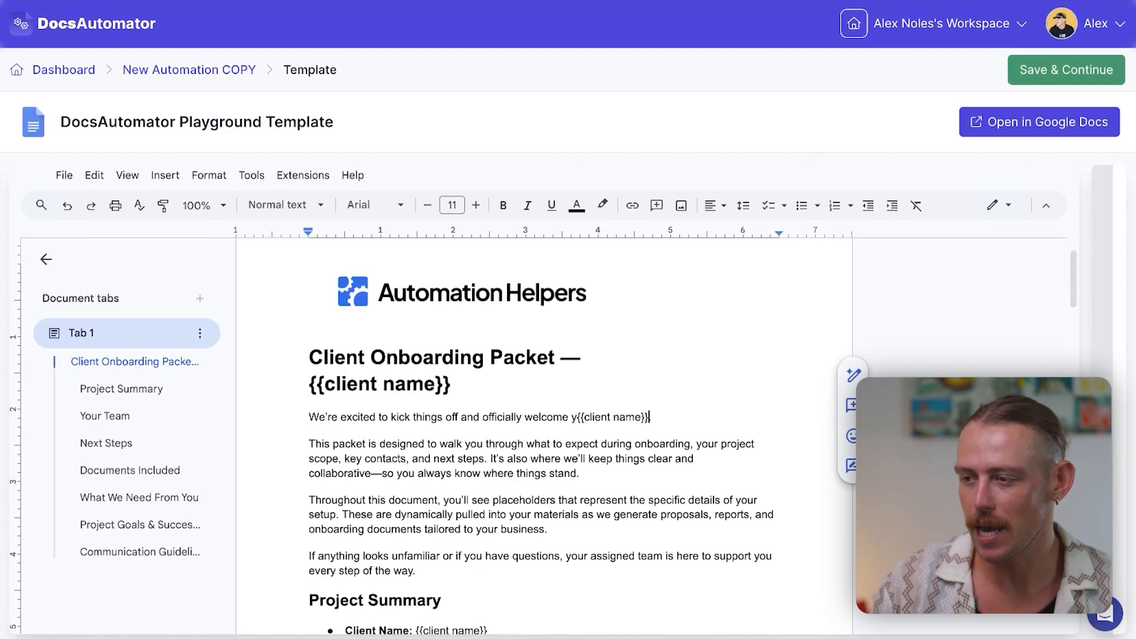
{"action": "type", "text": "."}
{"action": "left_click", "coordinate": [576, 418]}
{"action": "key", "text": "BackSpace"}
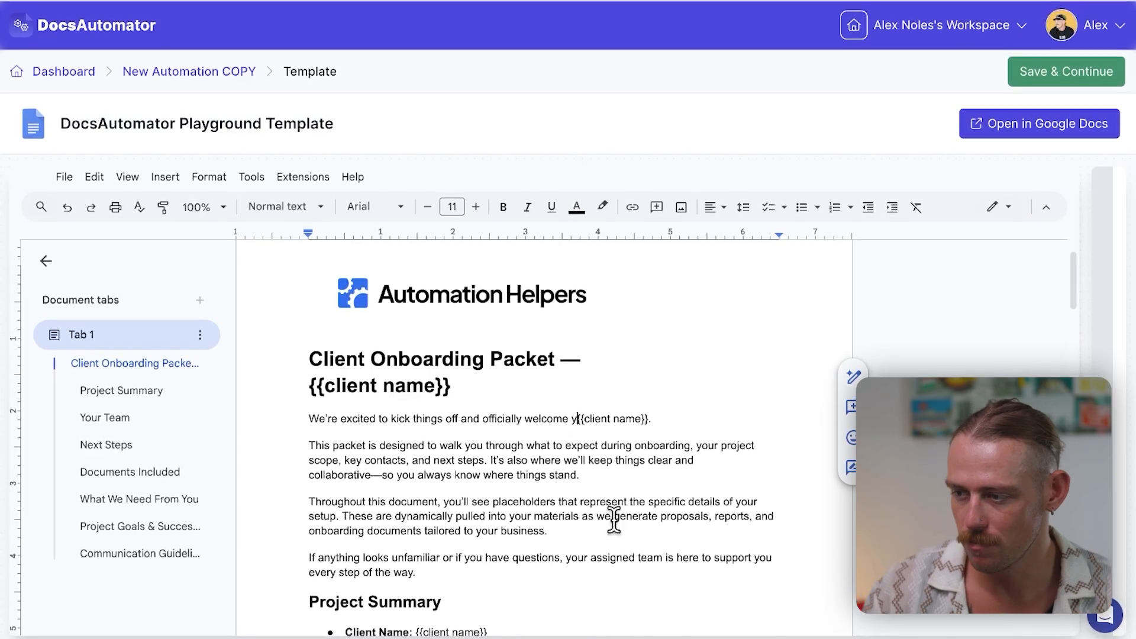
{"action": "left_click", "coordinate": [1059, 72]}
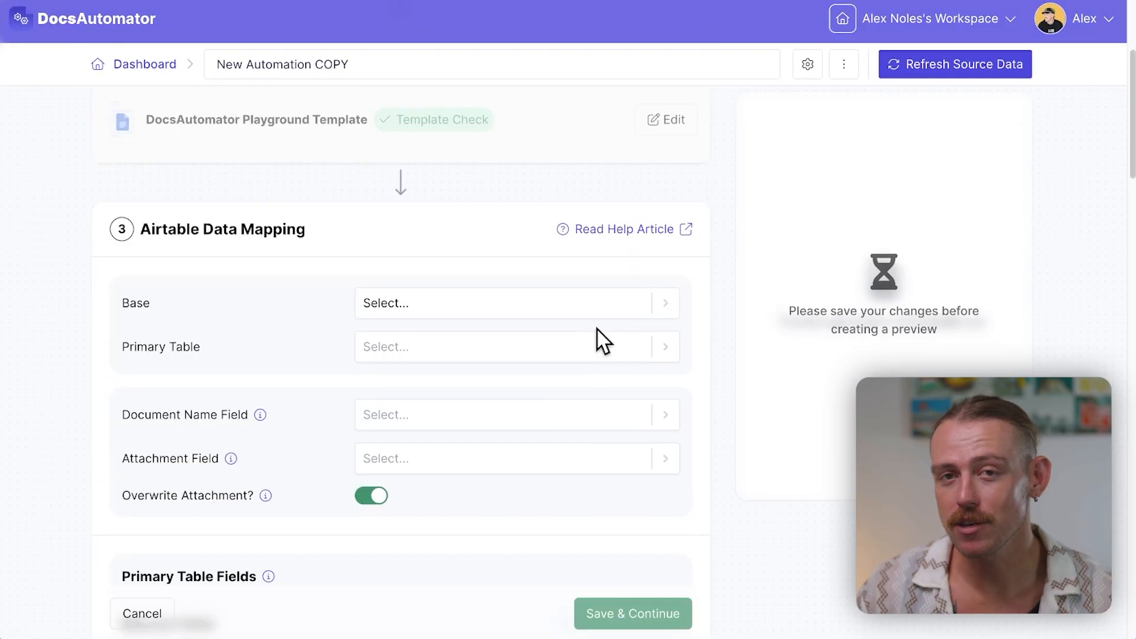
Step: Set the Airtable data mapping's base to Sales Hub and its primary table to Onboarding
{"action": "left_click", "coordinate": [606, 309]}
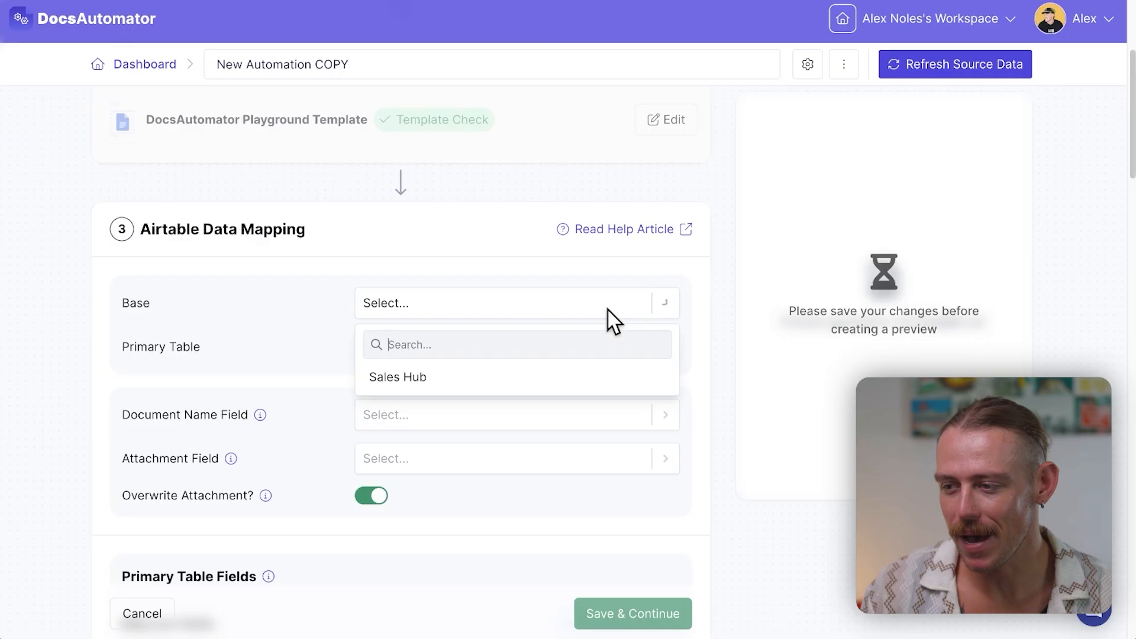
{"action": "left_click", "coordinate": [526, 374]}
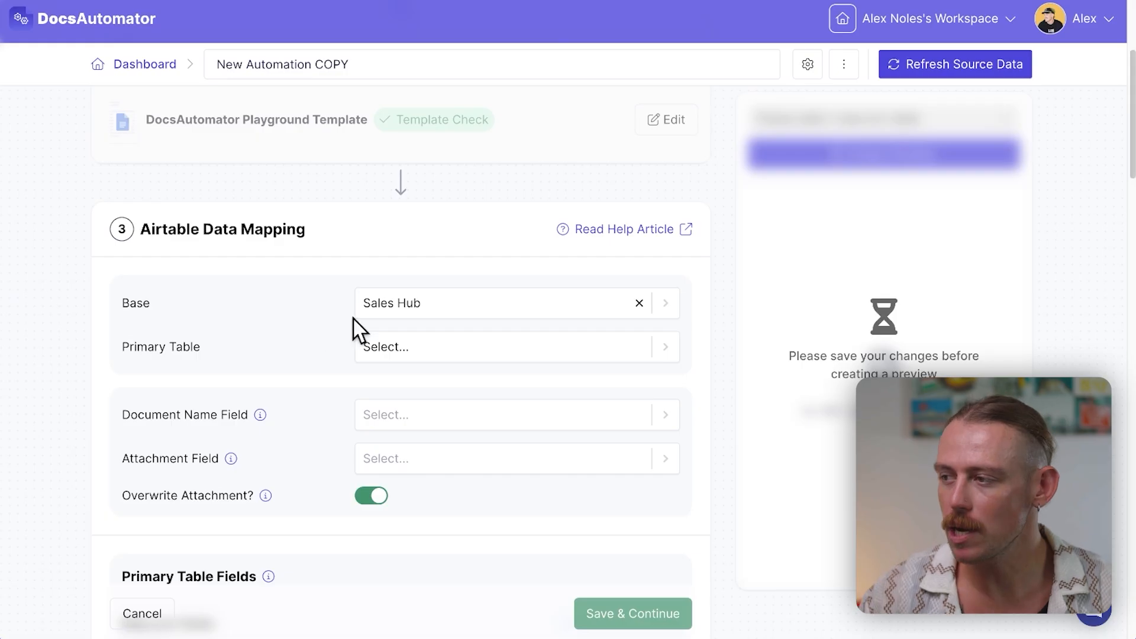
{"action": "left_click", "coordinate": [1006, 26]}
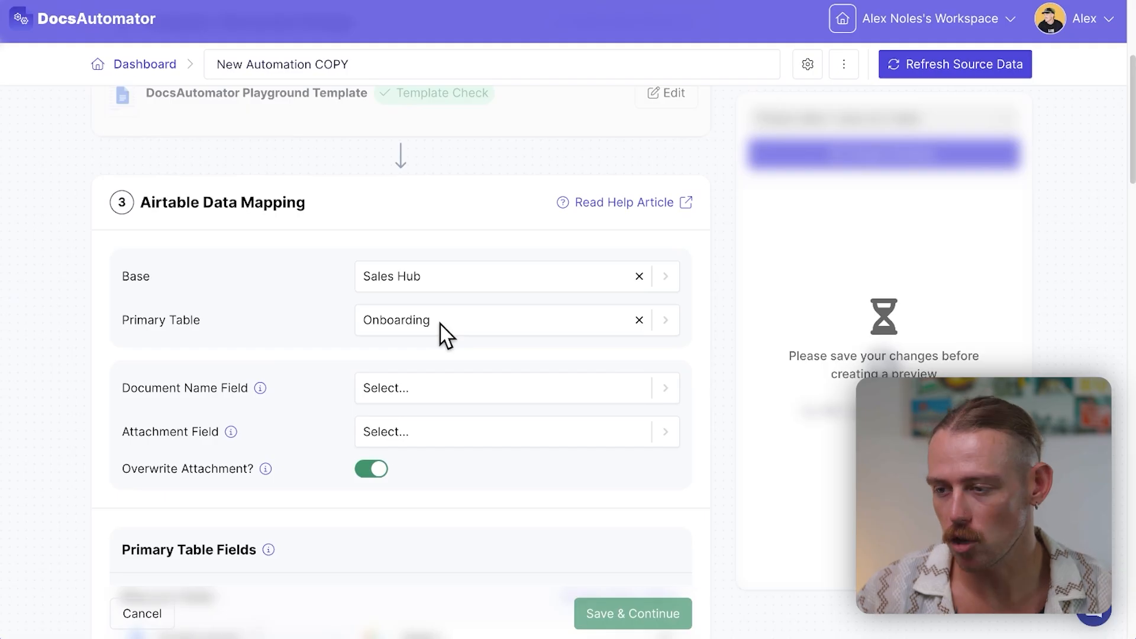
Step: Set the Document Name Field to Client and the Attachment Field to Onboarding PDF, and check what the Overwrite Attachment option does
{"action": "left_click", "coordinate": [506, 392]}
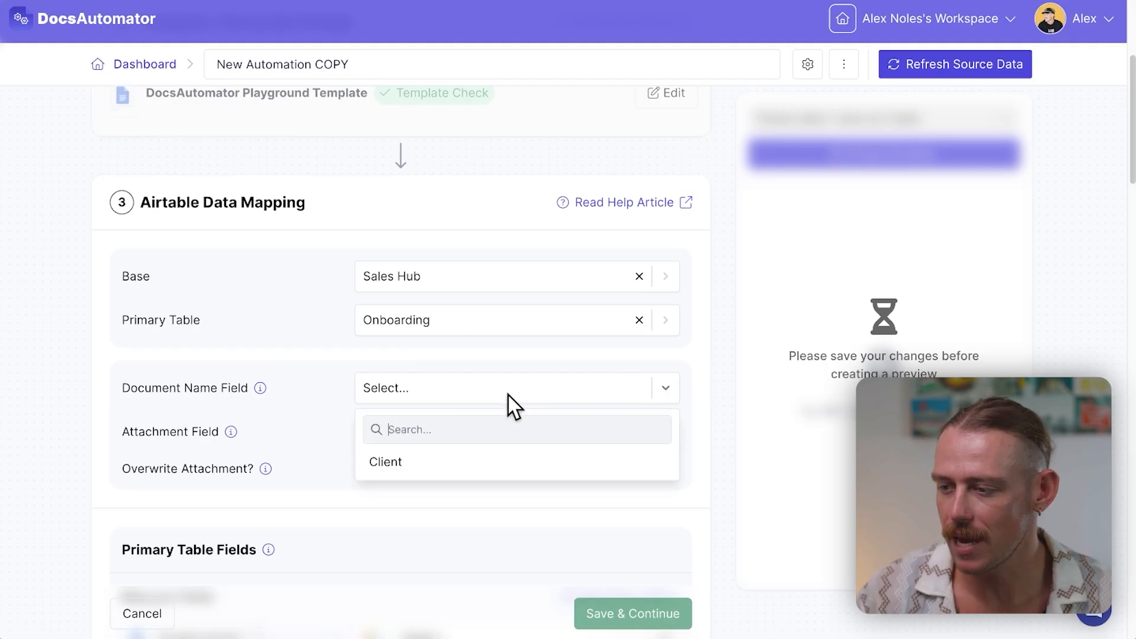
{"action": "left_click", "coordinate": [464, 465]}
{"action": "scroll", "coordinate": [464, 477], "scroll_direction": "down", "scroll_amount": 1}
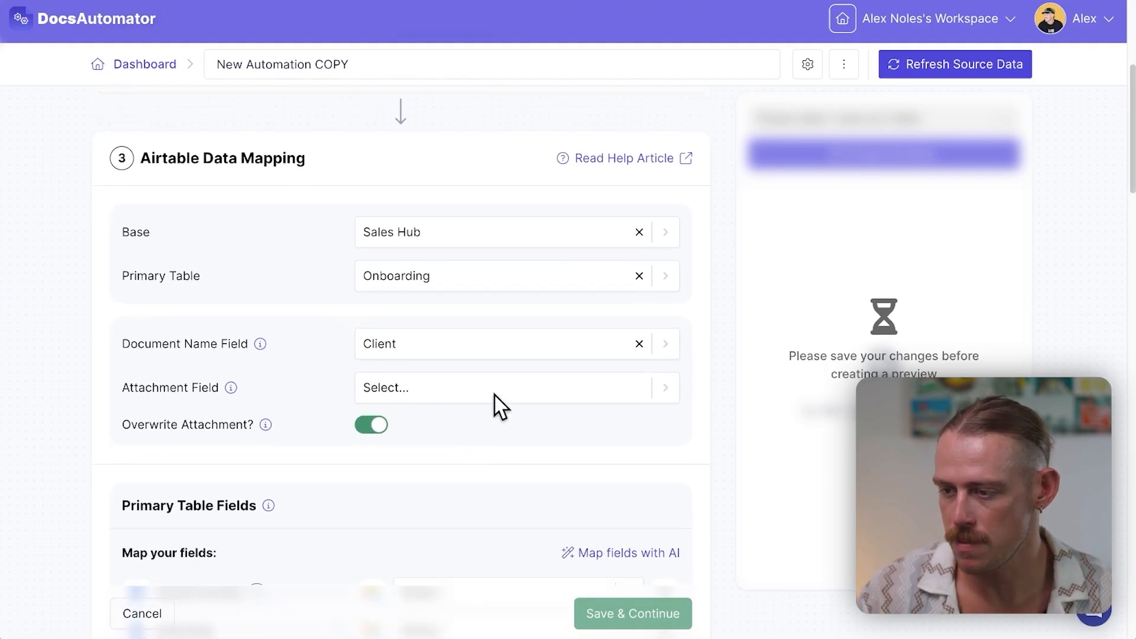
{"action": "left_click", "coordinate": [495, 395]}
{"action": "left_click", "coordinate": [456, 463]}
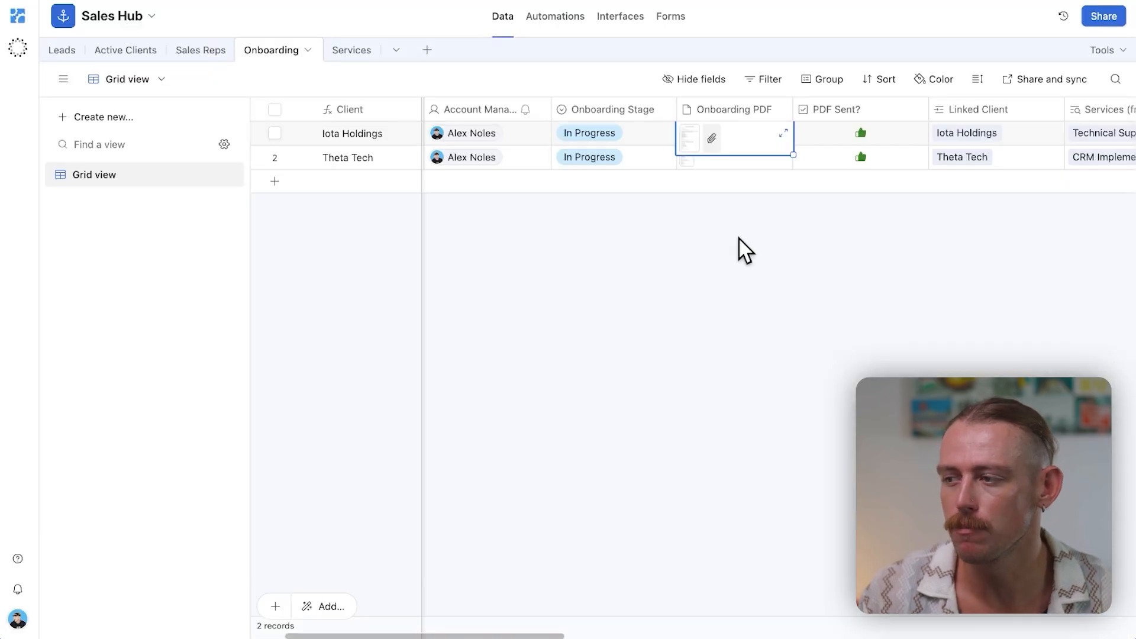
{"action": "key", "text": "Escape"}
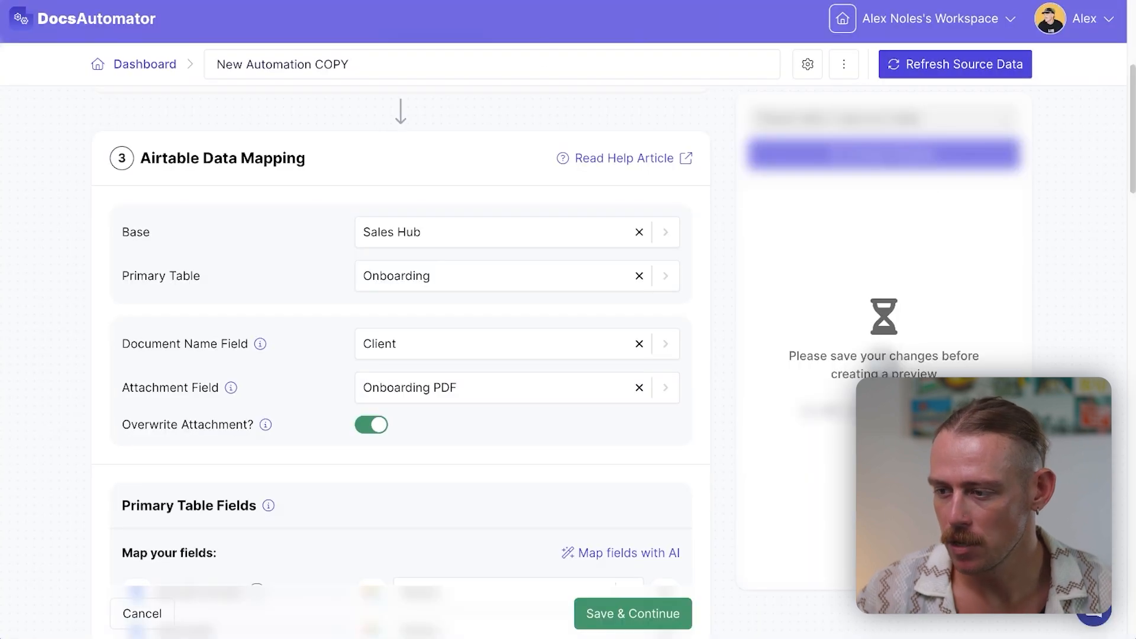
{"action": "scroll", "coordinate": [560, 342], "scroll_direction": "down", "scroll_amount": 3}
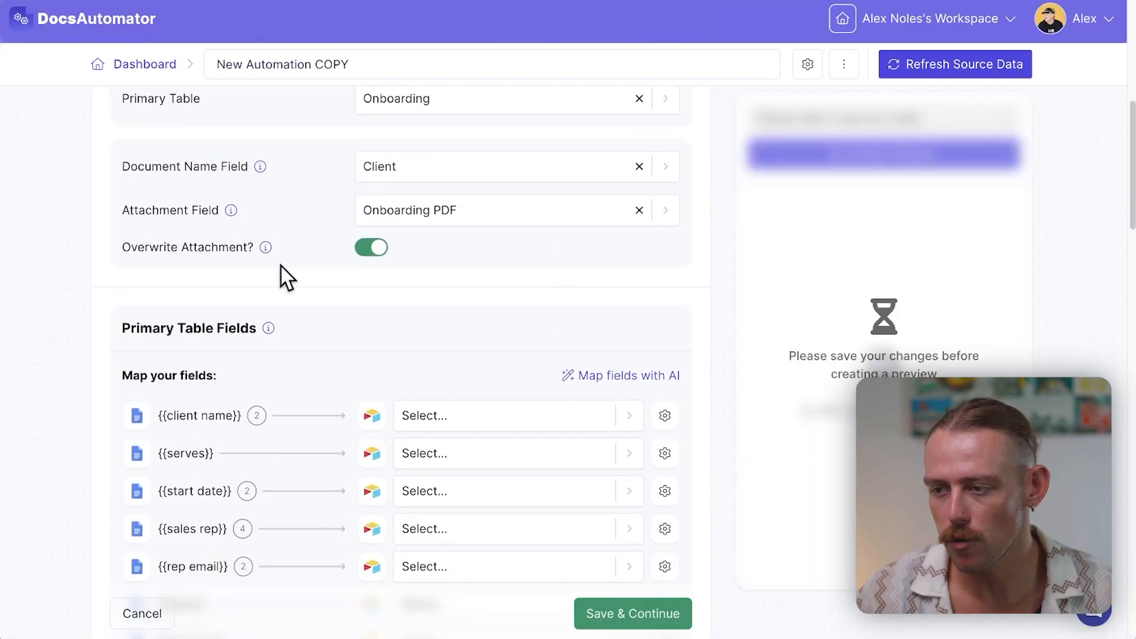
{"action": "mouse_move", "coordinate": [271, 257]}
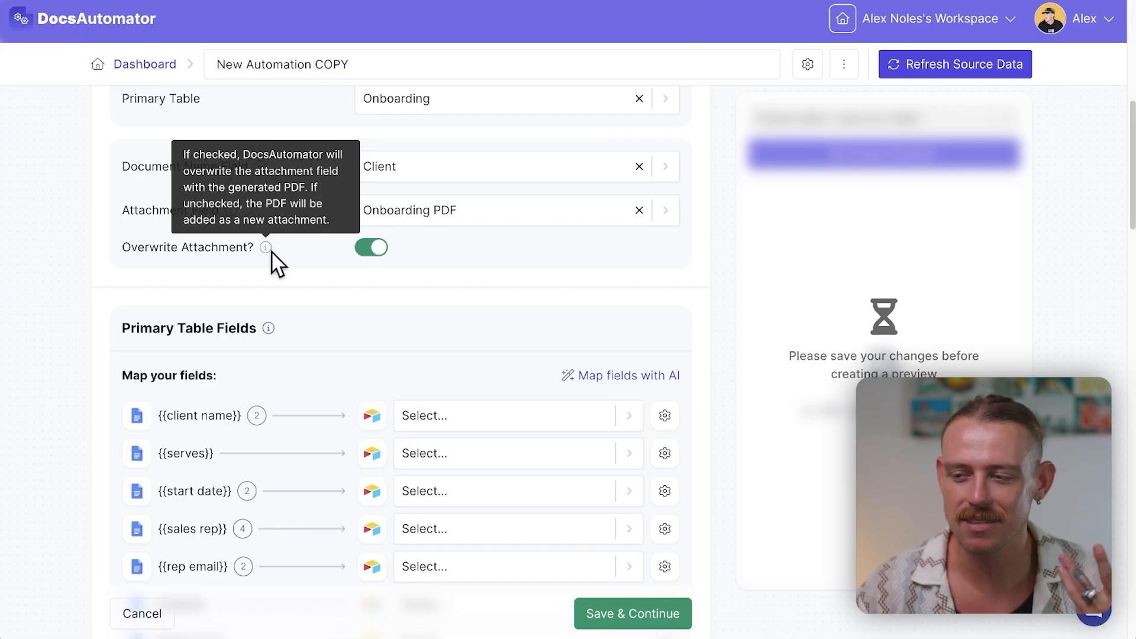
Step: Map the {{client name}} placeholder to the Client field in the primary table fields
{"action": "scroll", "coordinate": [444, 267], "scroll_direction": "down", "scroll_amount": 2}
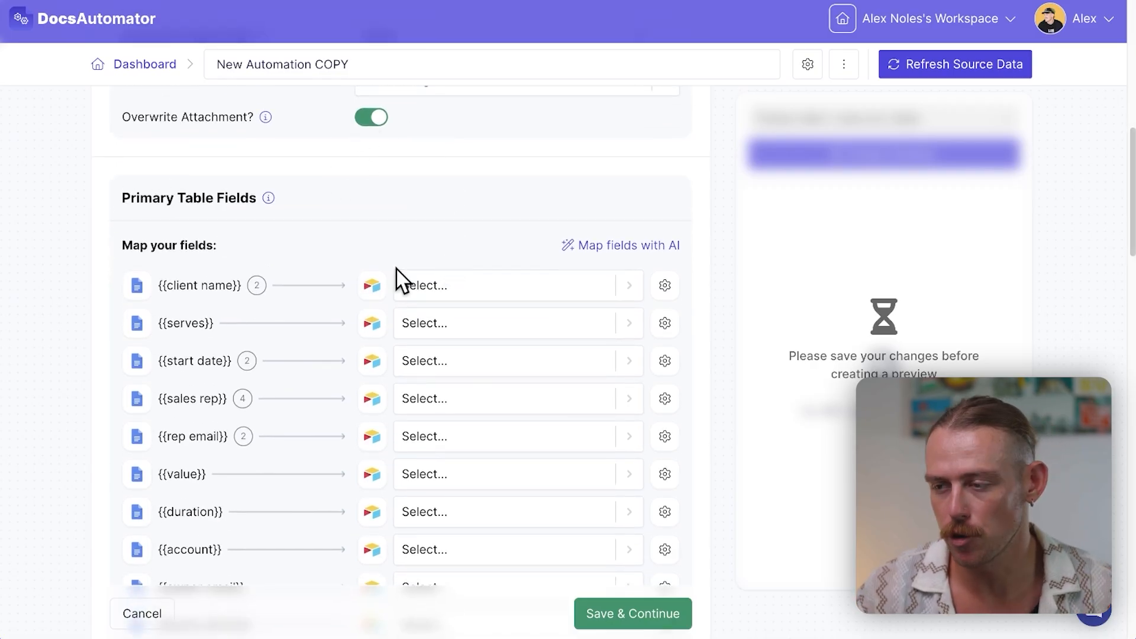
{"action": "scroll", "coordinate": [385, 255], "scroll_direction": "down", "scroll_amount": 1}
{"action": "scroll", "coordinate": [342, 190], "scroll_direction": "down", "scroll_amount": 1}
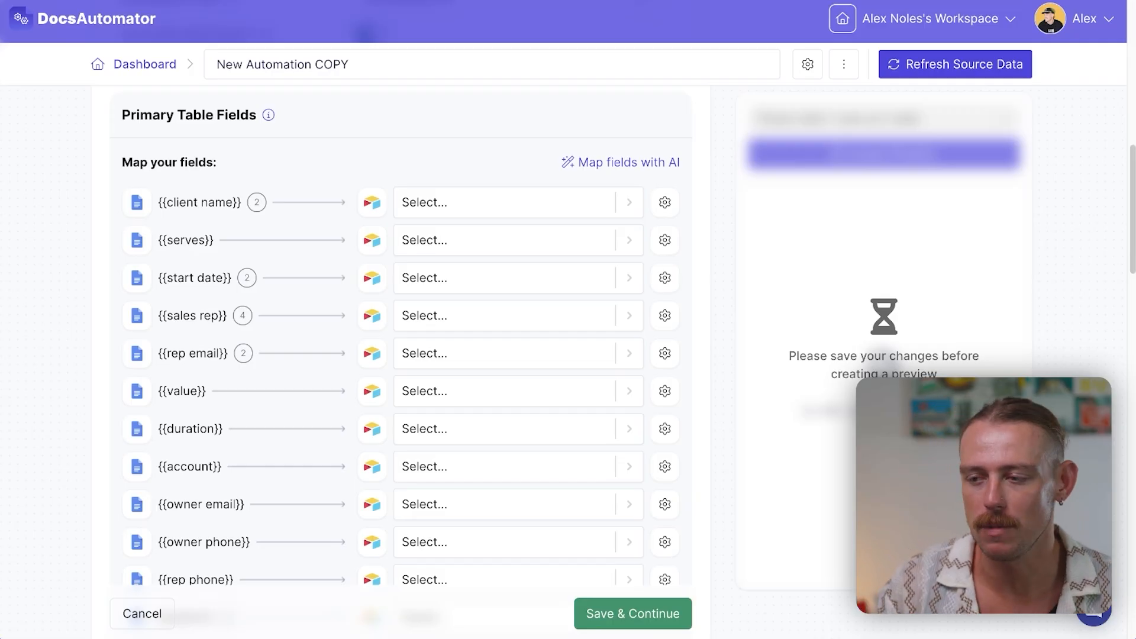
{"action": "left_click", "coordinate": [509, 204]}
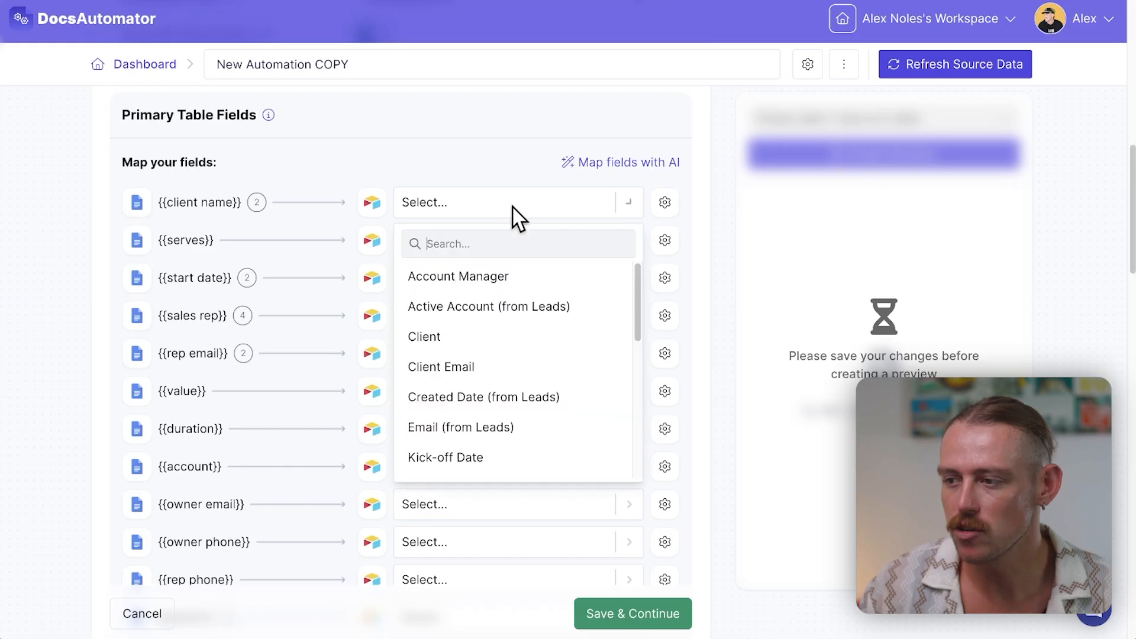
{"action": "left_click", "coordinate": [492, 339]}
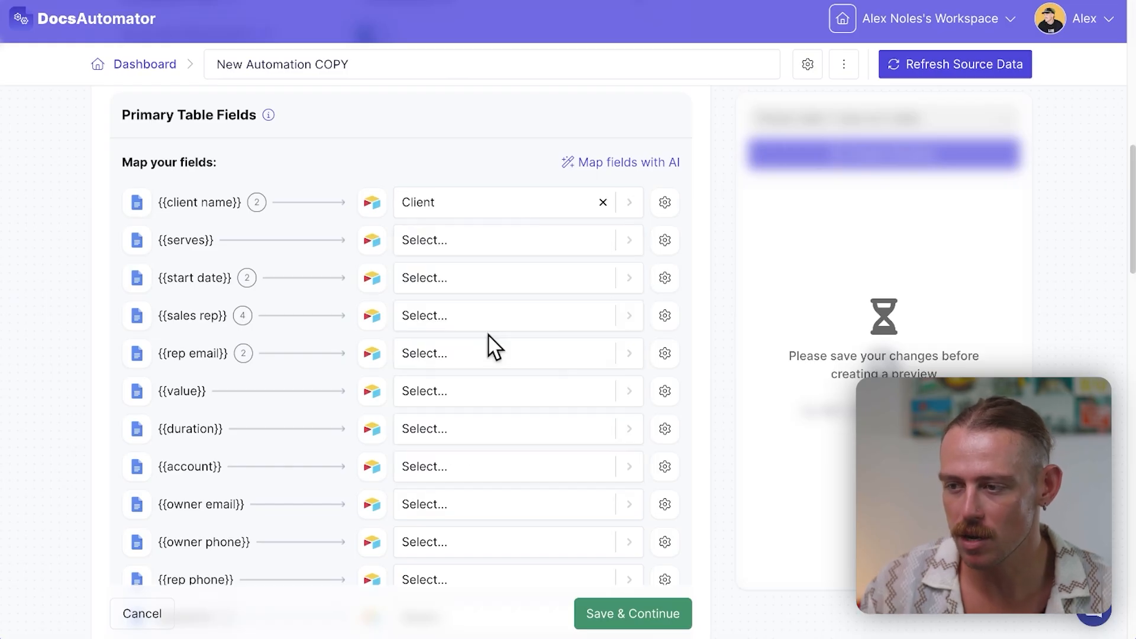
Step: Map the {{serves}} placeholder to the Services (from Leads) field
{"action": "left_click", "coordinate": [512, 250]}
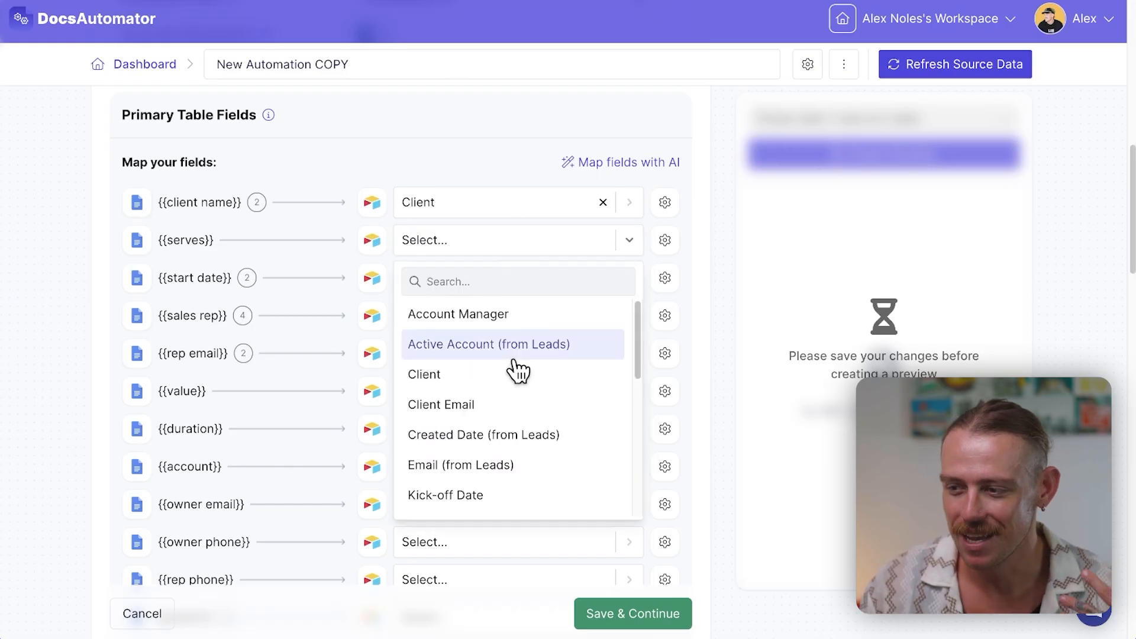
{"action": "scroll", "coordinate": [515, 368], "scroll_direction": "down", "scroll_amount": 2}
{"action": "scroll", "coordinate": [519, 371], "scroll_direction": "down", "scroll_amount": 3}
{"action": "scroll", "coordinate": [520, 370], "scroll_direction": "down", "scroll_amount": 1}
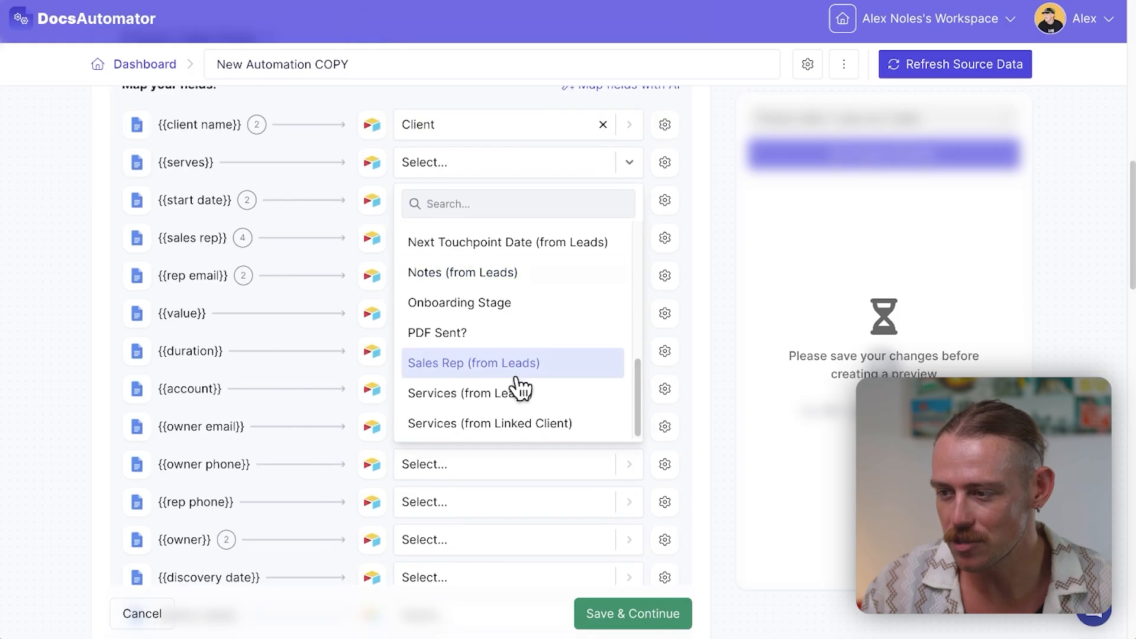
{"action": "left_click", "coordinate": [541, 401]}
{"action": "left_click", "coordinate": [489, 206]}
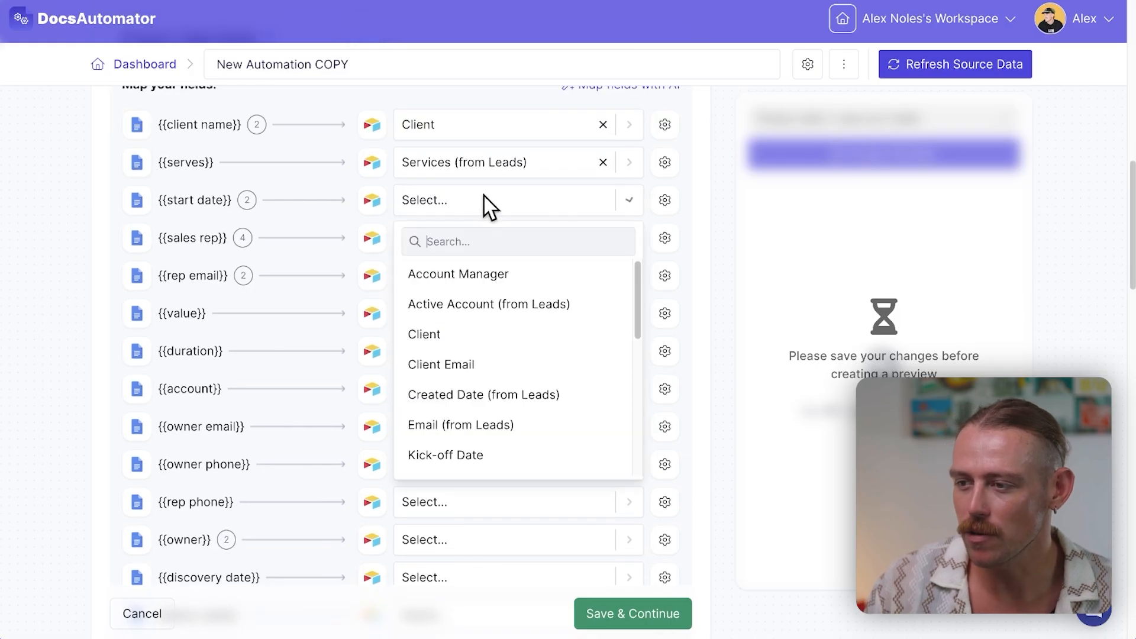
{"action": "left_click", "coordinate": [488, 206]}
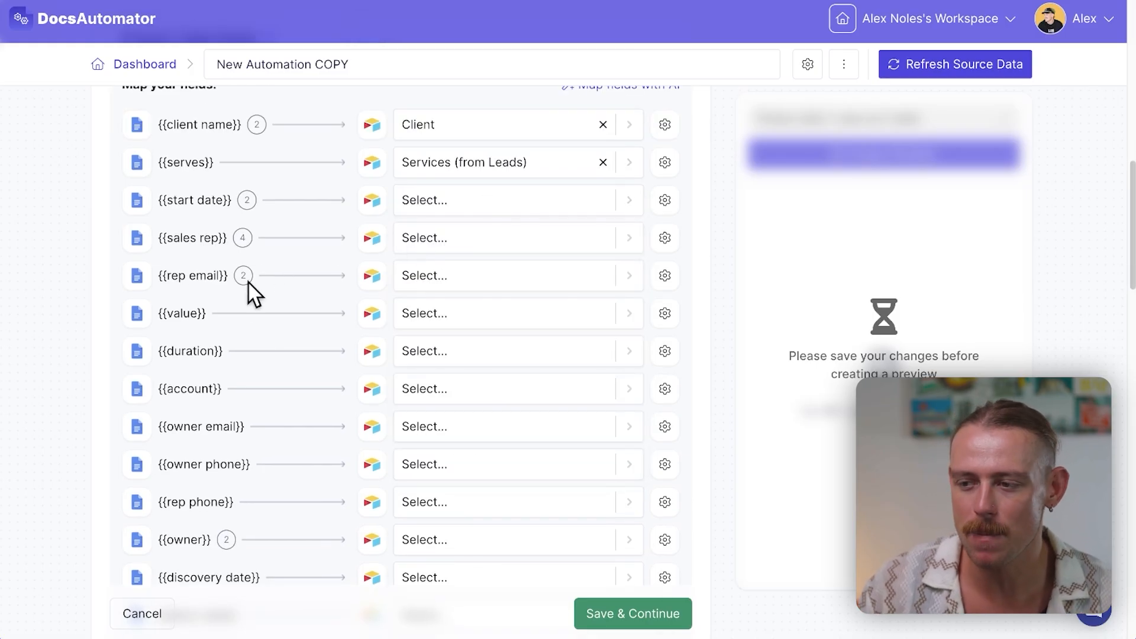
Step: Enable Send Email among the actions after document generation and use Gmail as the email service
{"action": "scroll", "coordinate": [237, 322], "scroll_direction": "down", "scroll_amount": 5}
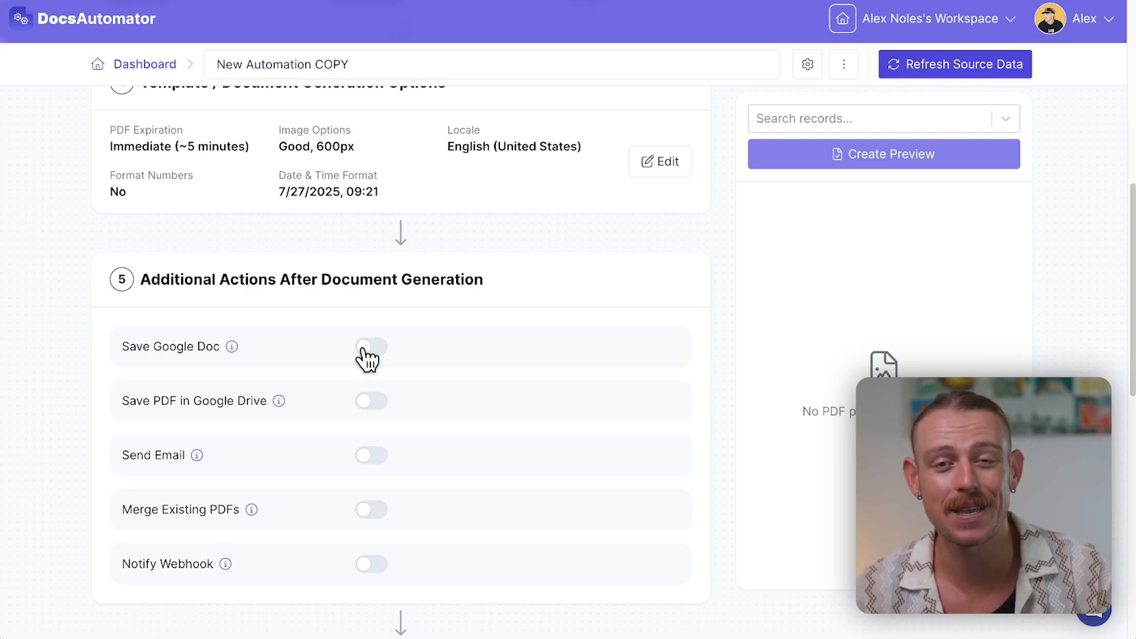
{"action": "scroll", "coordinate": [366, 359], "scroll_direction": "down", "scroll_amount": 1}
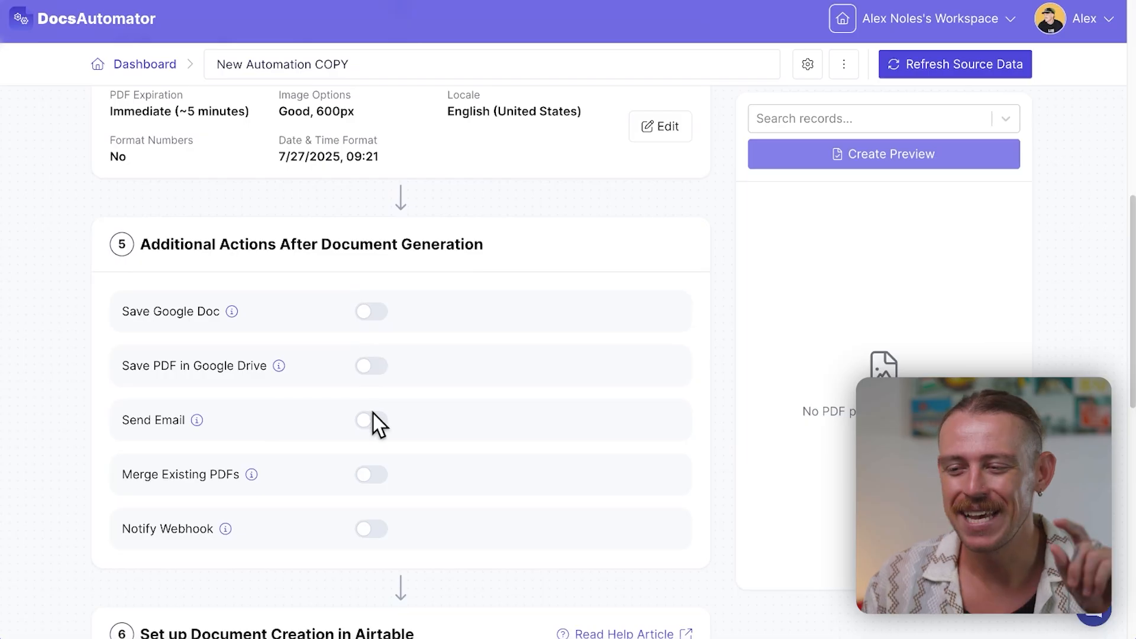
{"action": "scroll", "coordinate": [373, 421], "scroll_direction": "down", "scroll_amount": 2}
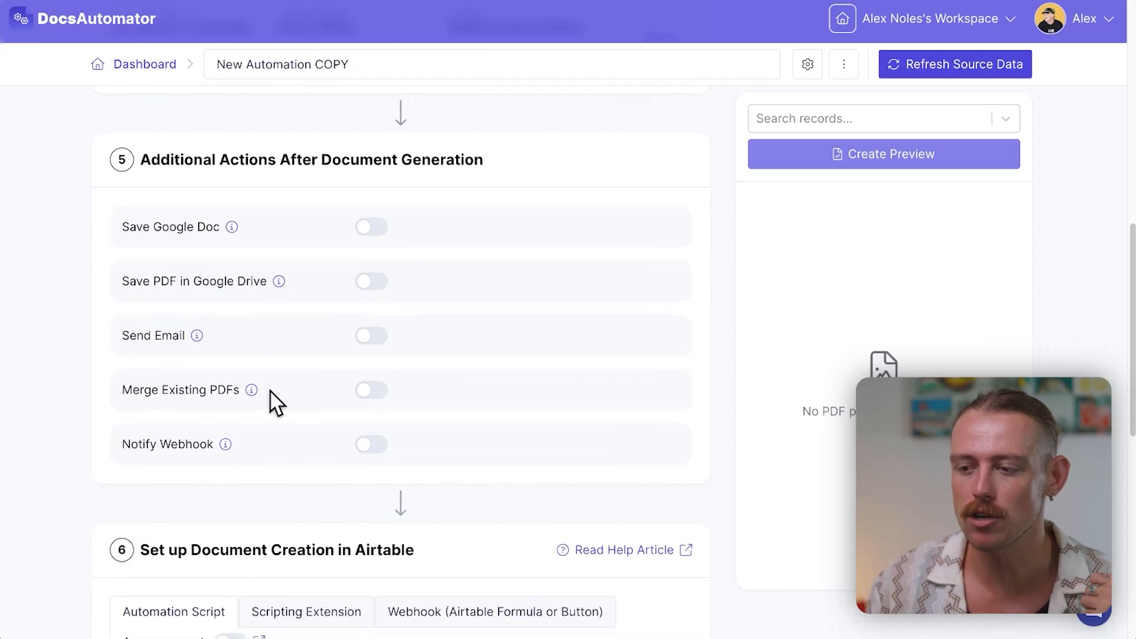
{"action": "scroll", "coordinate": [271, 397], "scroll_direction": "down", "scroll_amount": 1}
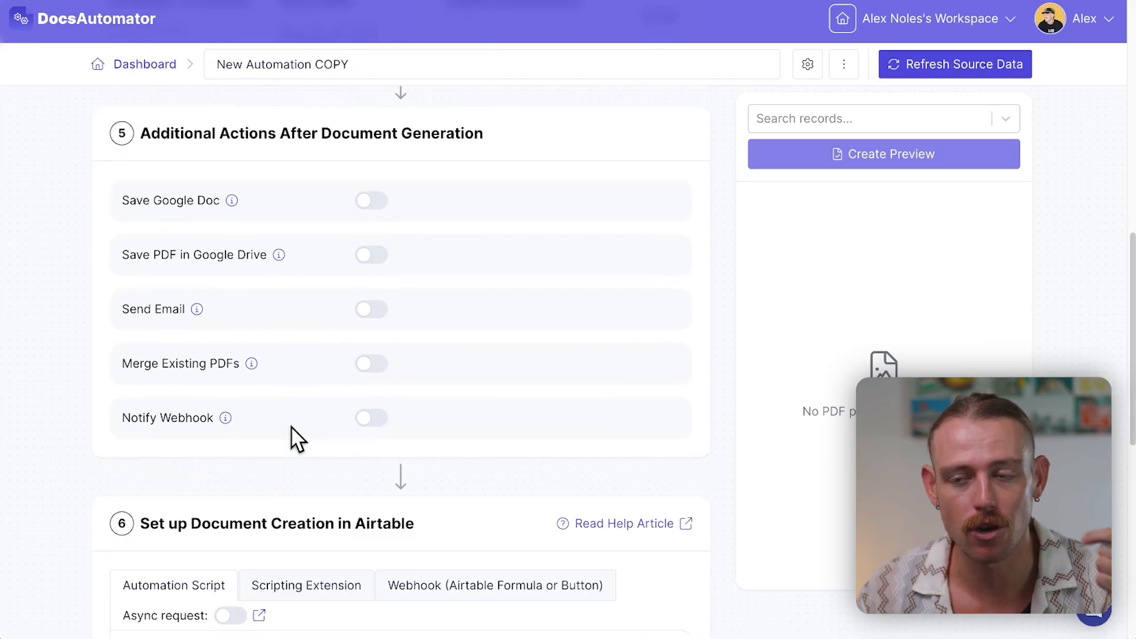
{"action": "left_click", "coordinate": [377, 310]}
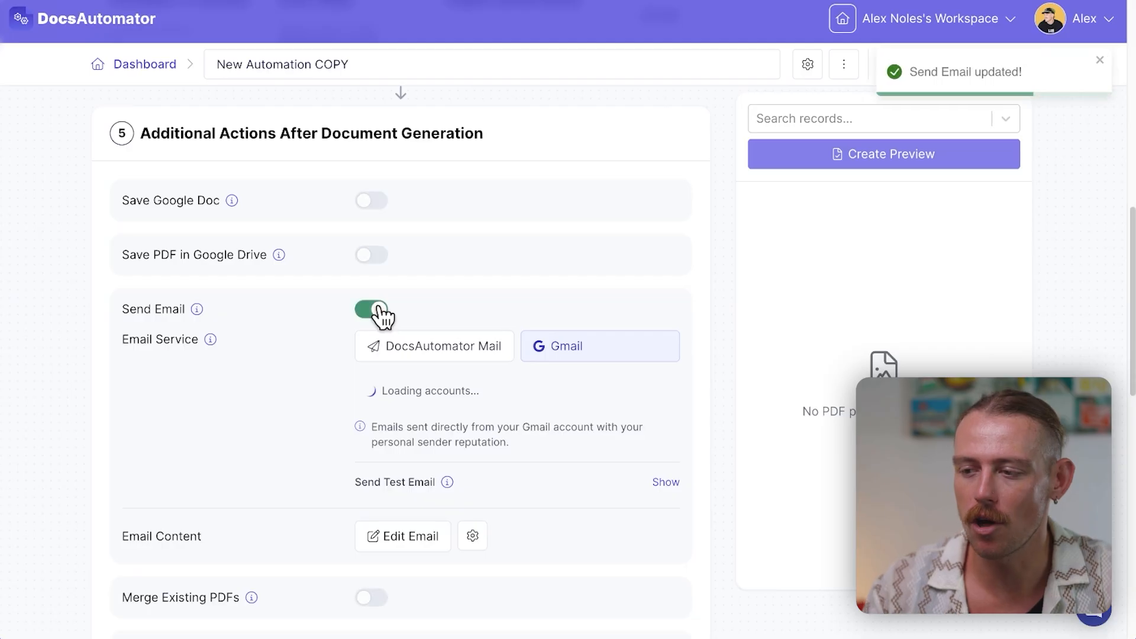
{"action": "left_click", "coordinate": [468, 358]}
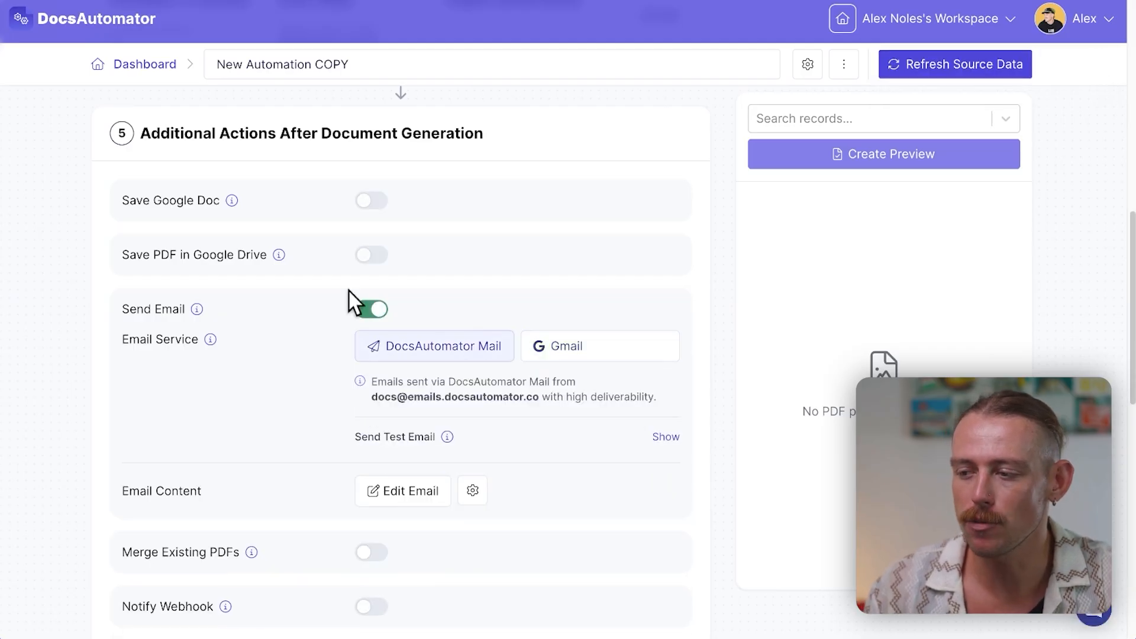
{"action": "left_click_drag", "start_coordinate": [371, 397], "coordinate": [538, 398]}
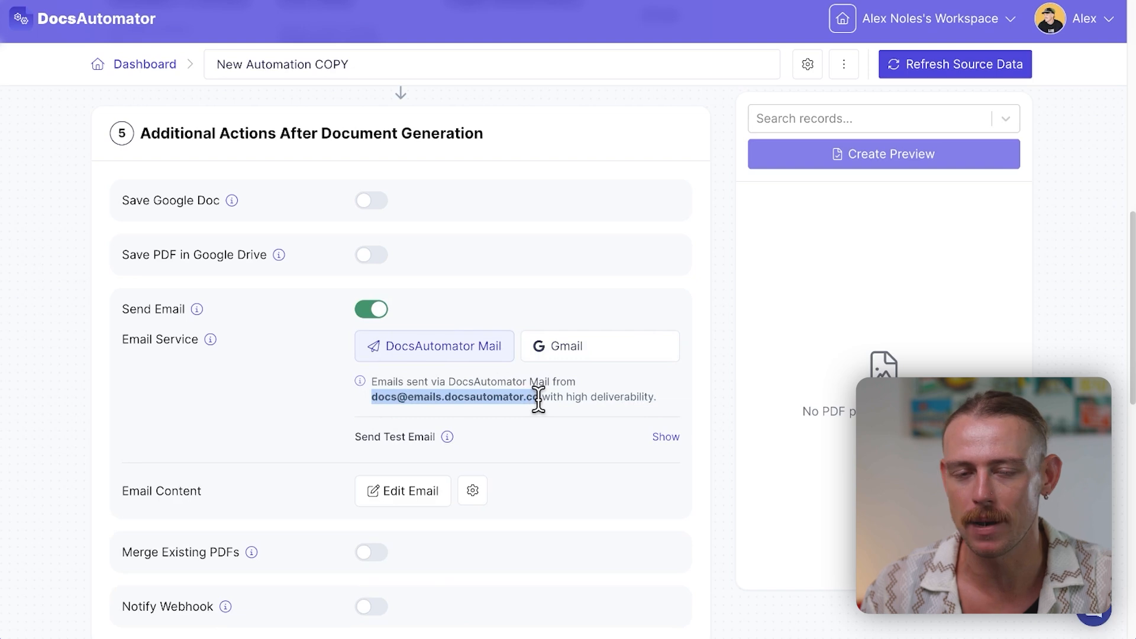
{"action": "left_click", "coordinate": [619, 355]}
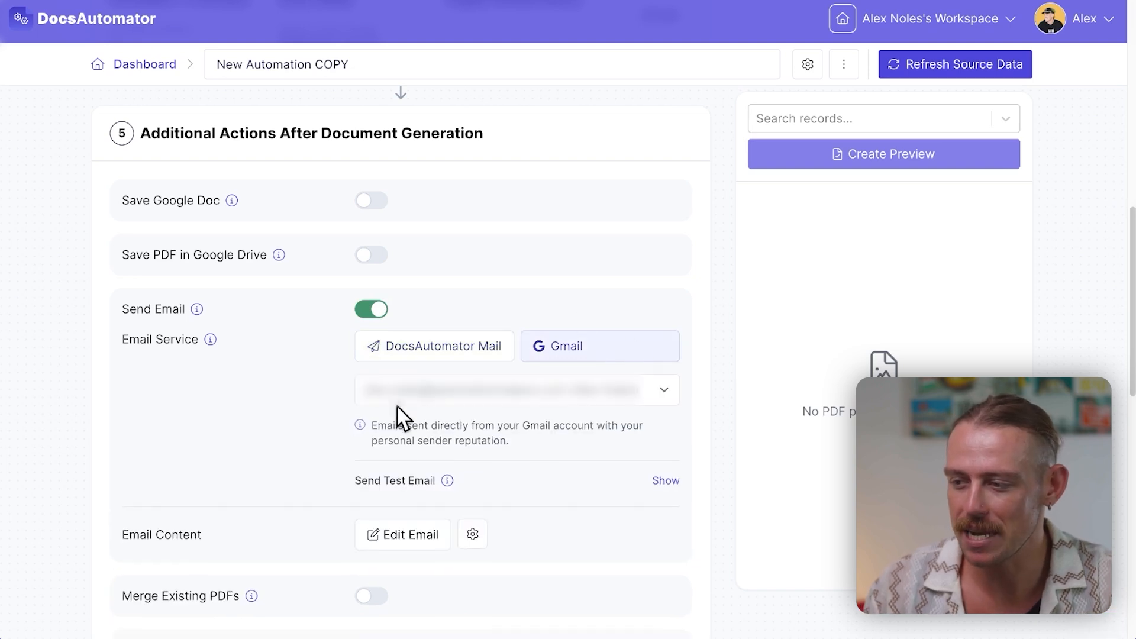
Step: Open the email content for editing and set its From Name to Automation Helpers
{"action": "scroll", "coordinate": [540, 431], "scroll_direction": "down", "scroll_amount": 1}
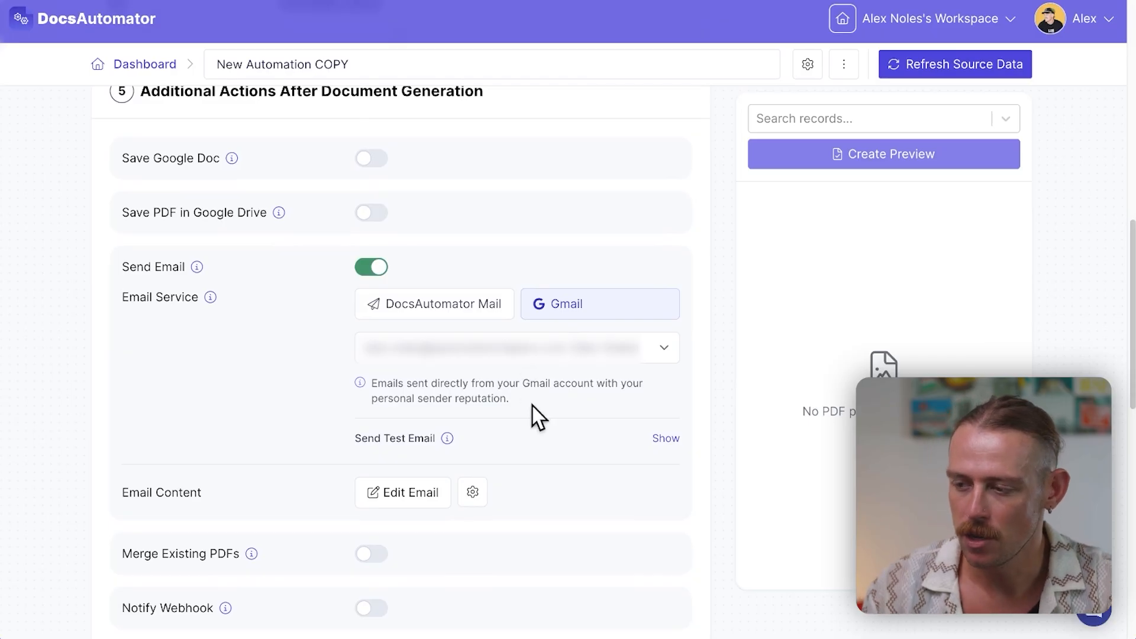
{"action": "left_click", "coordinate": [409, 495]}
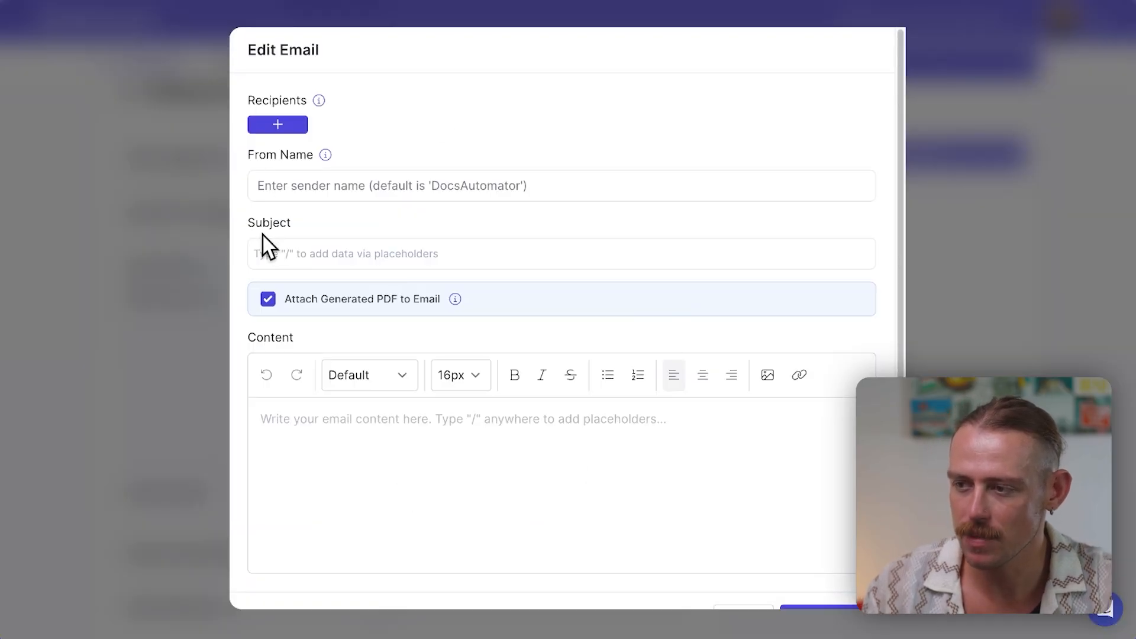
{"action": "left_click", "coordinate": [286, 129]}
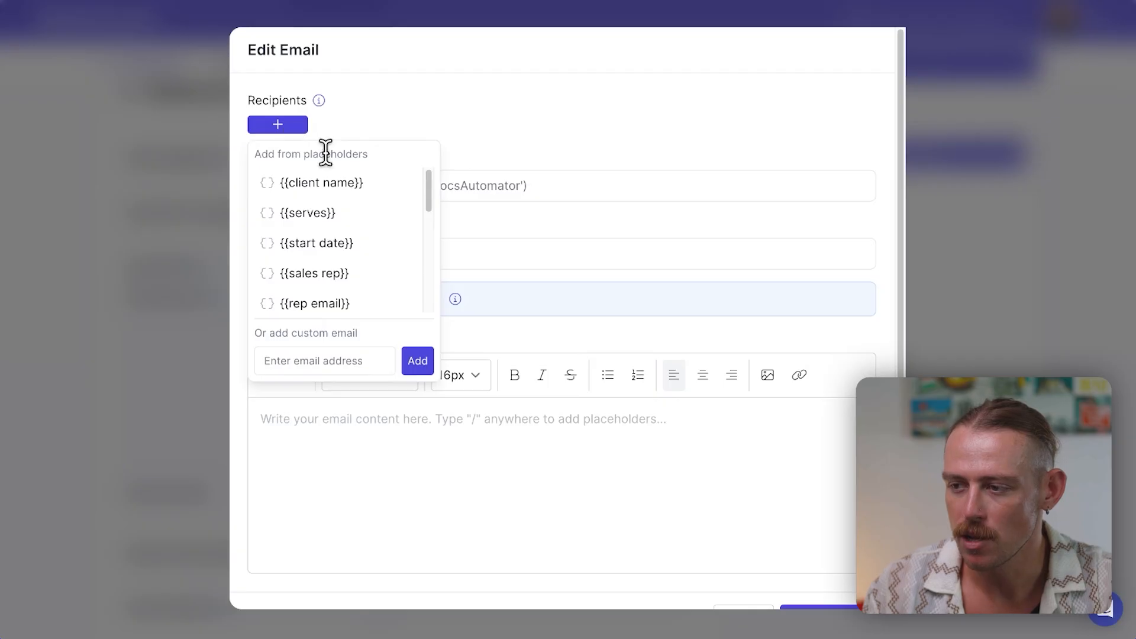
{"action": "left_click", "coordinate": [367, 132]}
{"action": "left_click", "coordinate": [556, 177]}
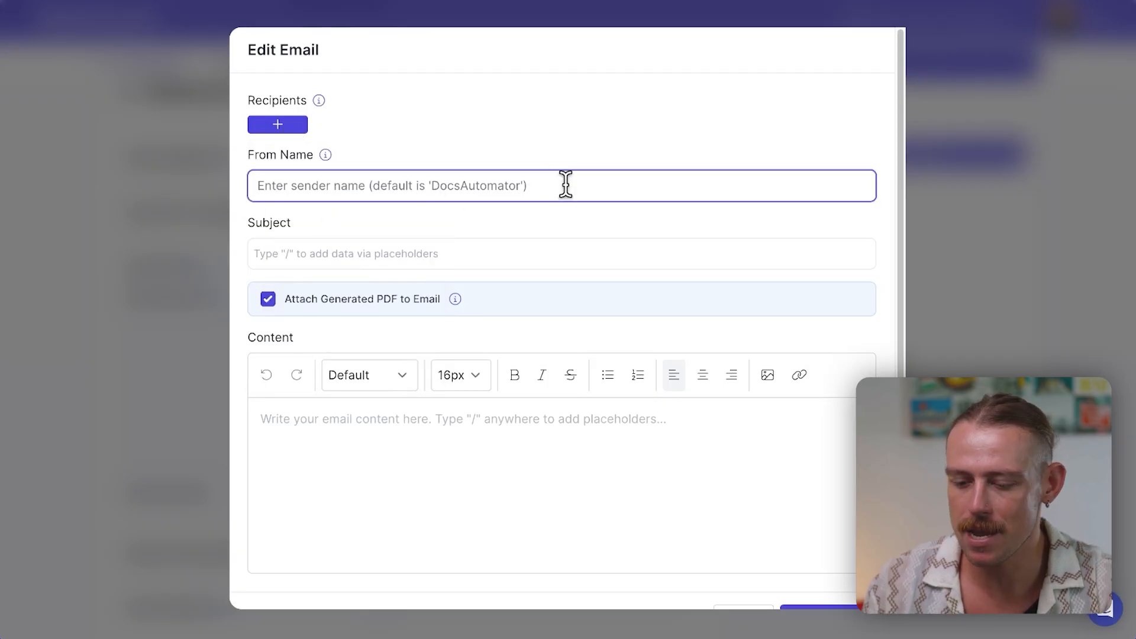
{"action": "type", "text": "Automation"}
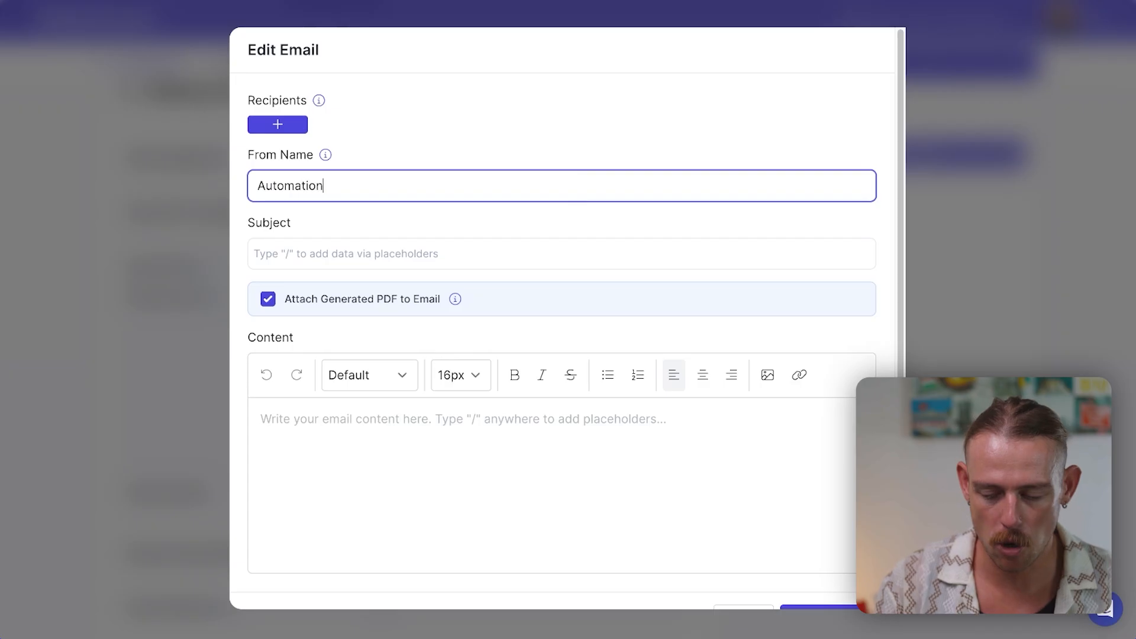
{"action": "type", "text": " Helpers"}
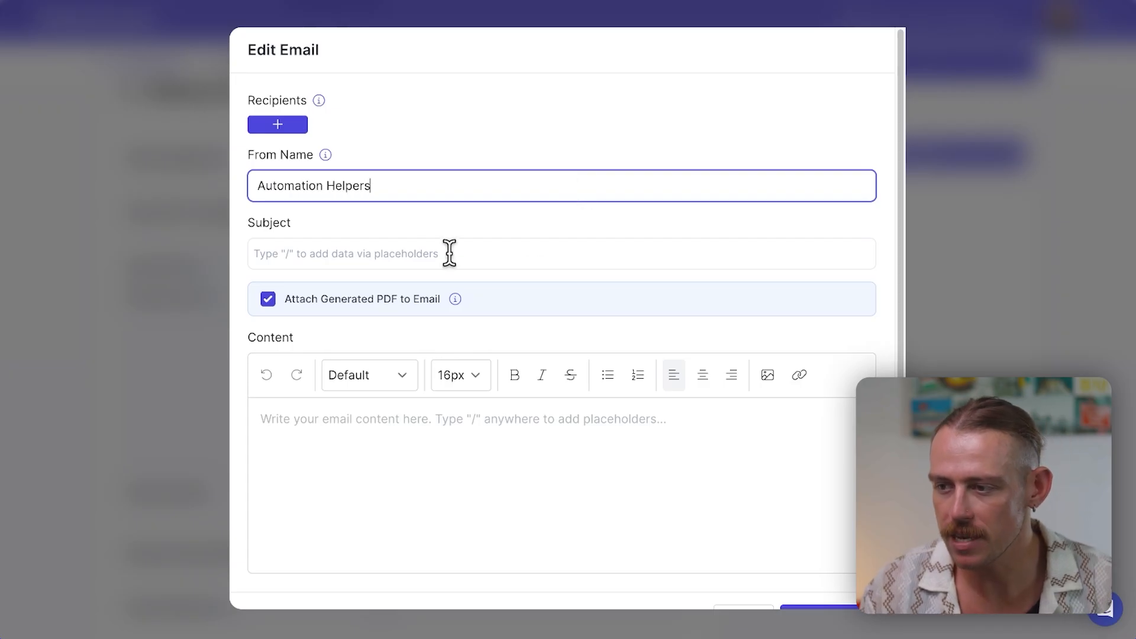
Step: Enter Test as both the email's content and its subject, and save the email changes
{"action": "left_click", "coordinate": [421, 255]}
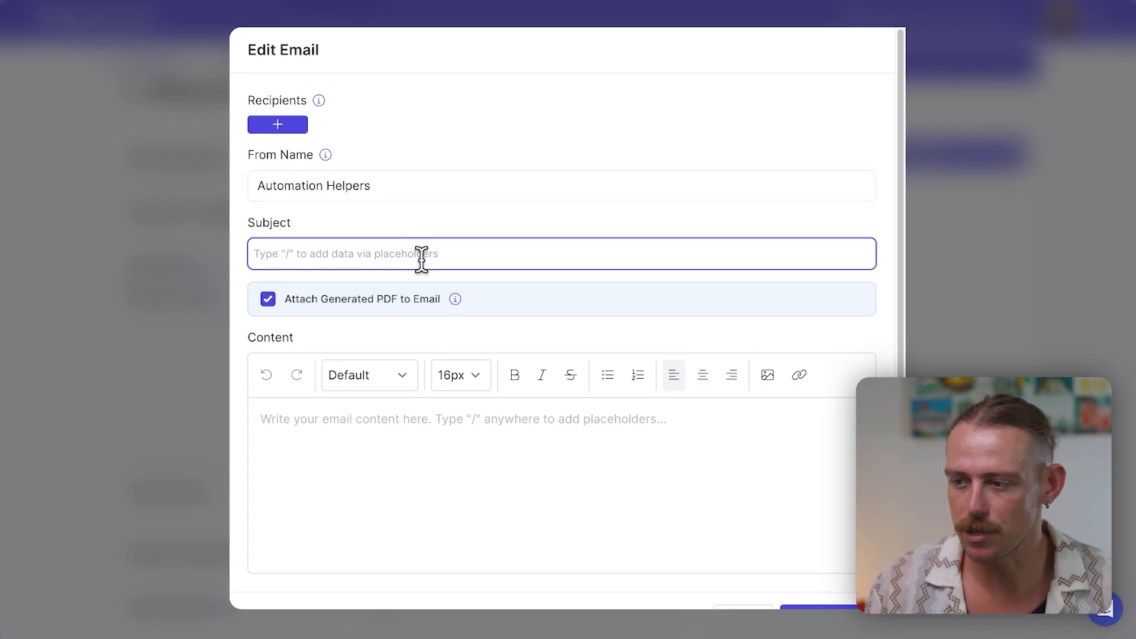
{"action": "scroll", "coordinate": [421, 258], "scroll_direction": "down", "scroll_amount": 1}
{"action": "left_click", "coordinate": [399, 420]}
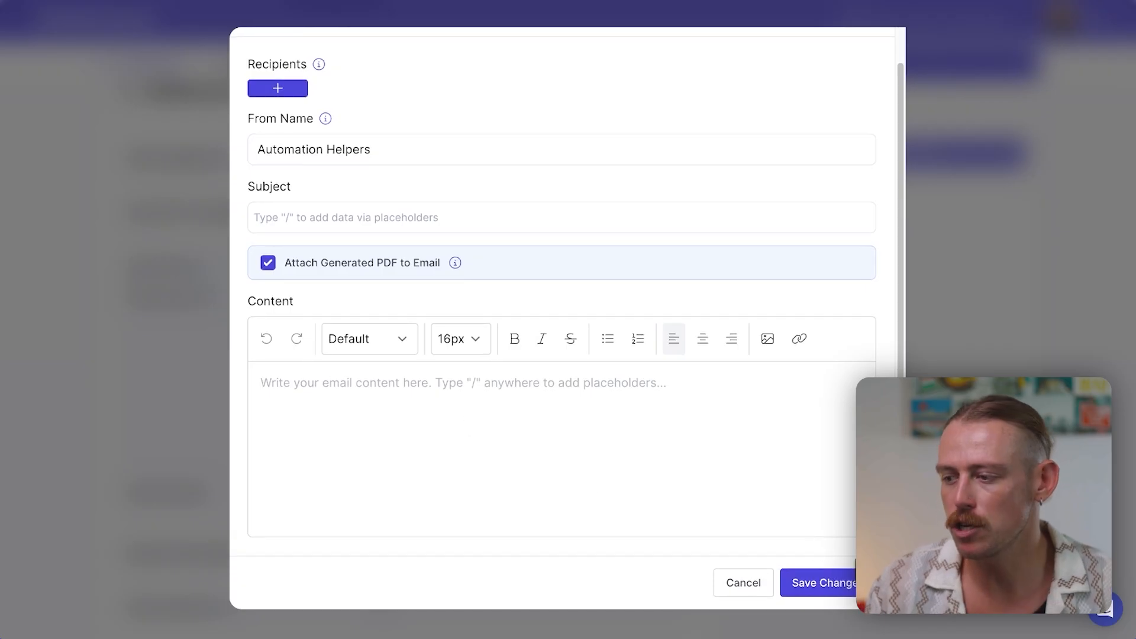
{"action": "type", "text": "Test"}
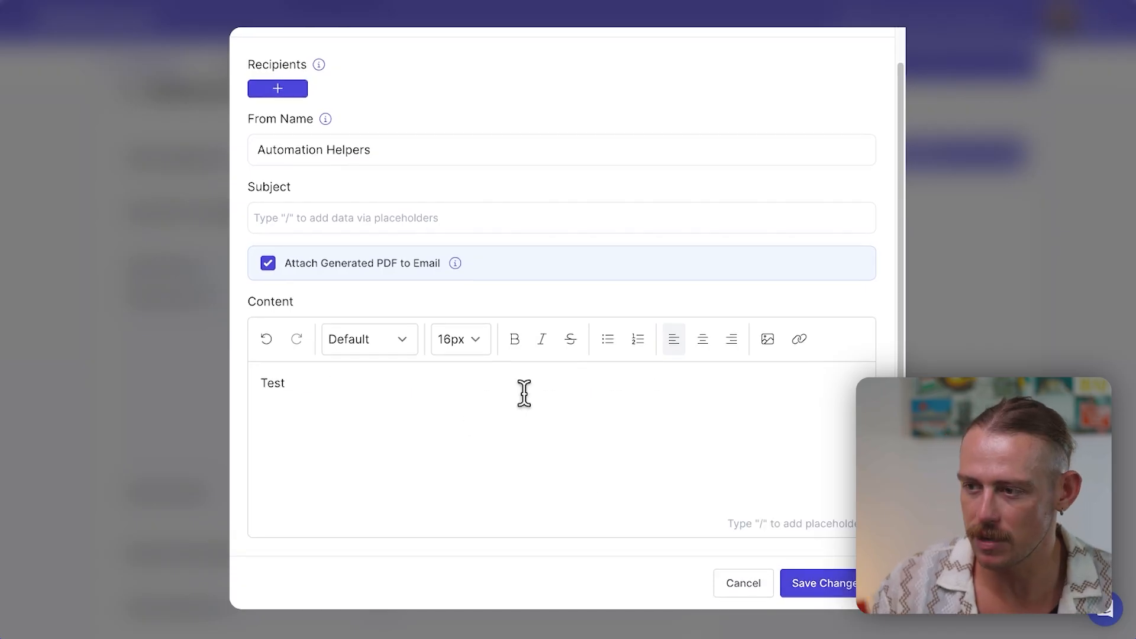
{"action": "left_click", "coordinate": [418, 219]}
{"action": "type", "text": "Test"}
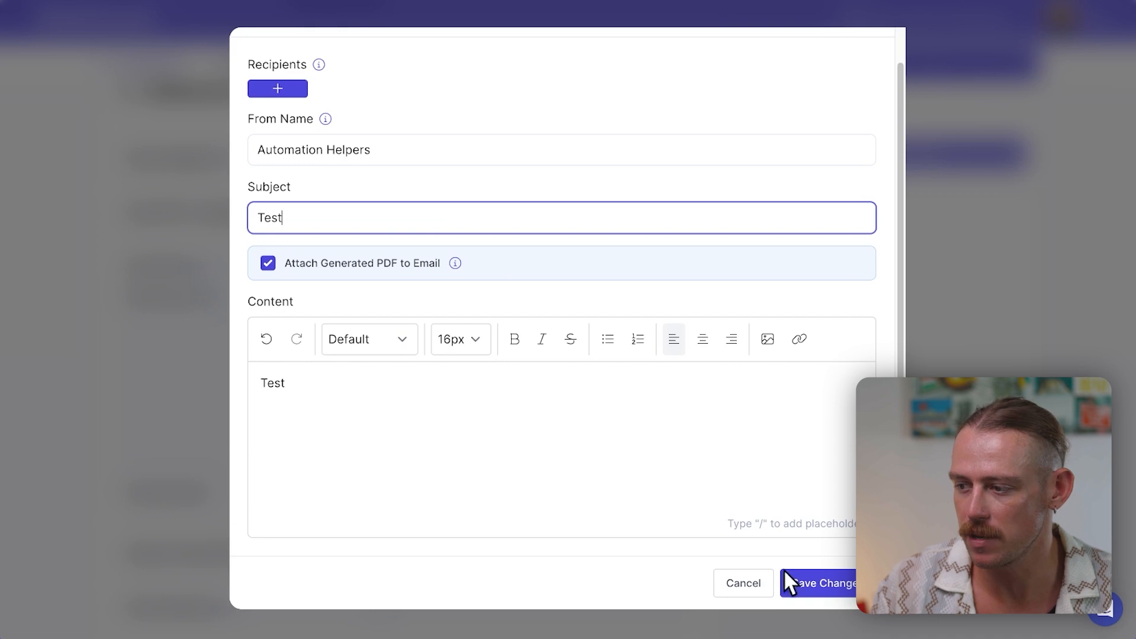
{"action": "left_click", "coordinate": [814, 585]}
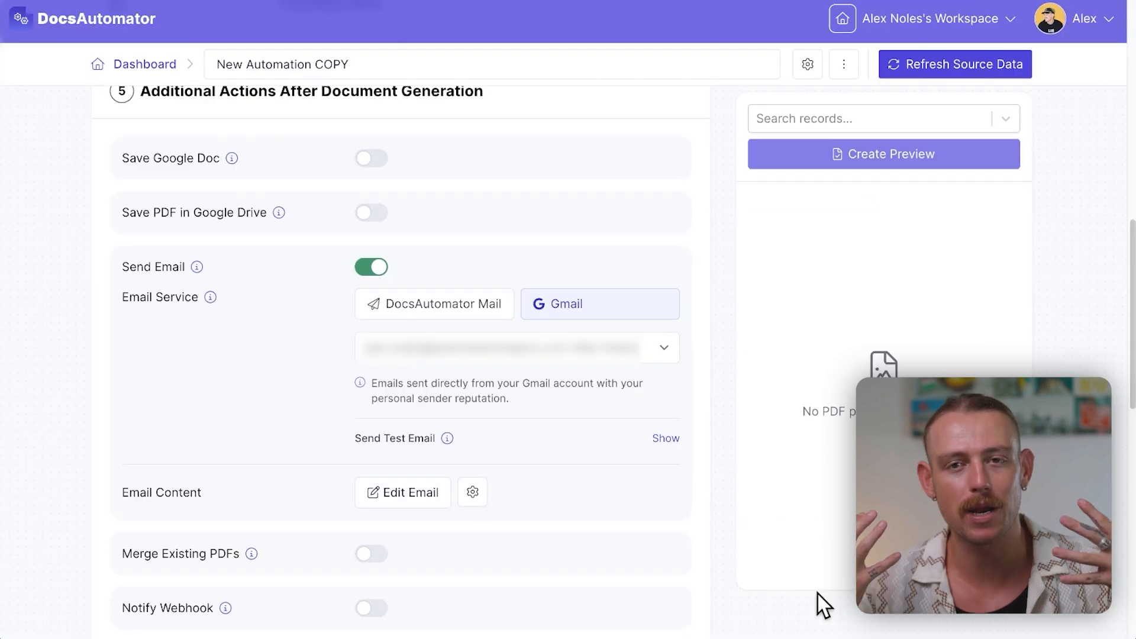
Step: Copy the automation script from the section on setting up document creation in Airtable
{"action": "scroll", "coordinate": [674, 523], "scroll_direction": "down", "scroll_amount": 4}
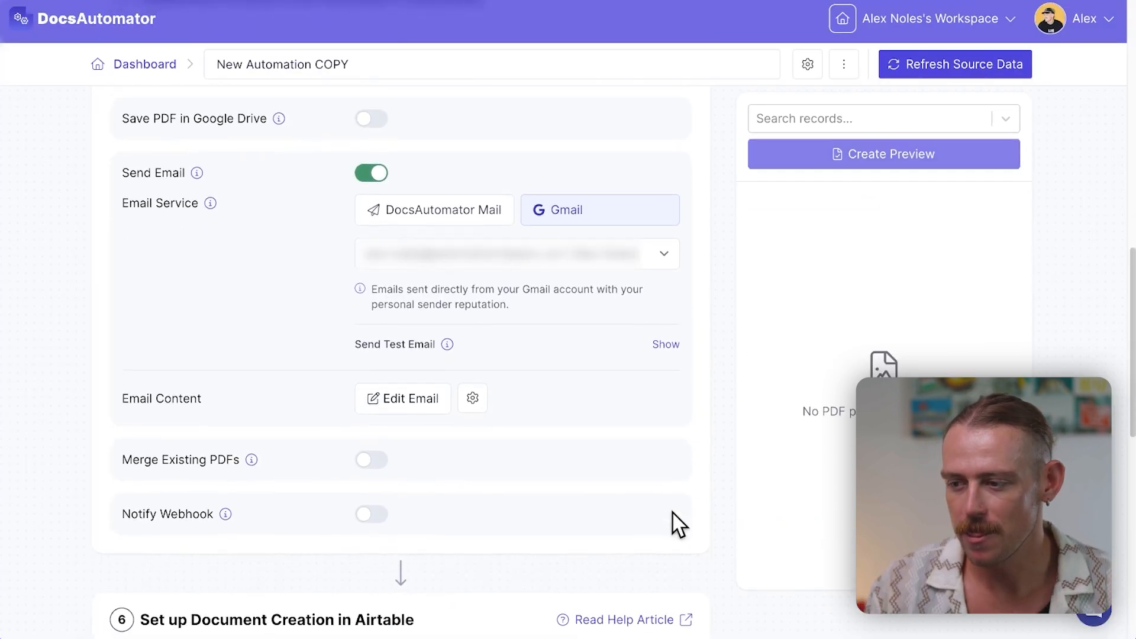
{"action": "scroll", "coordinate": [678, 524], "scroll_direction": "down", "scroll_amount": 5}
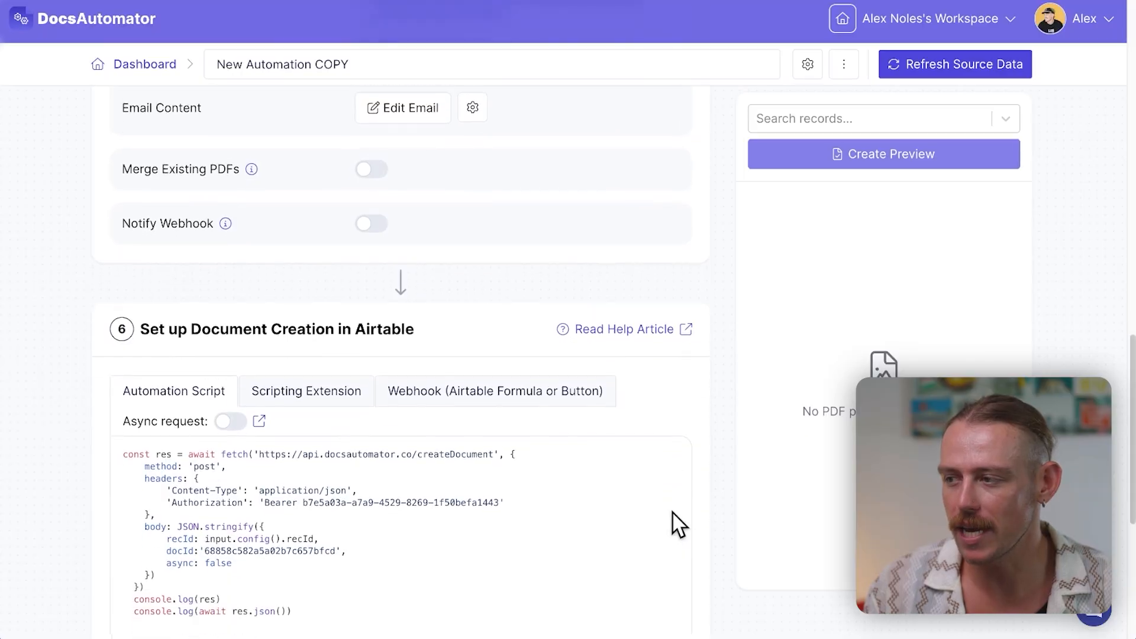
{"action": "scroll", "coordinate": [545, 343], "scroll_direction": "down", "scroll_amount": 1}
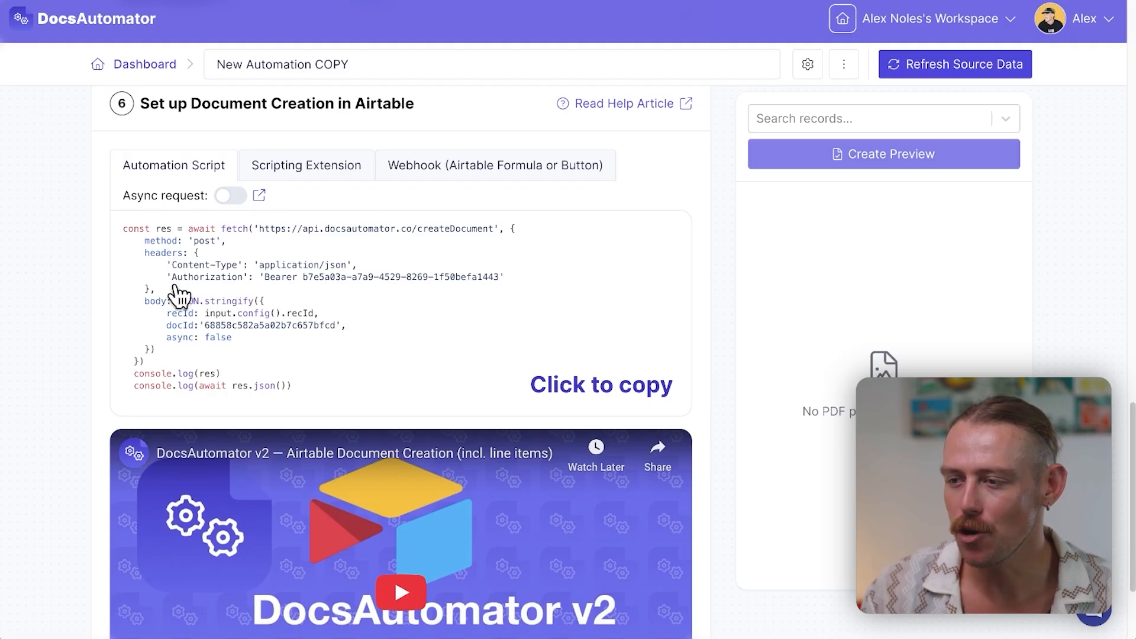
{"action": "left_click", "coordinate": [559, 388]}
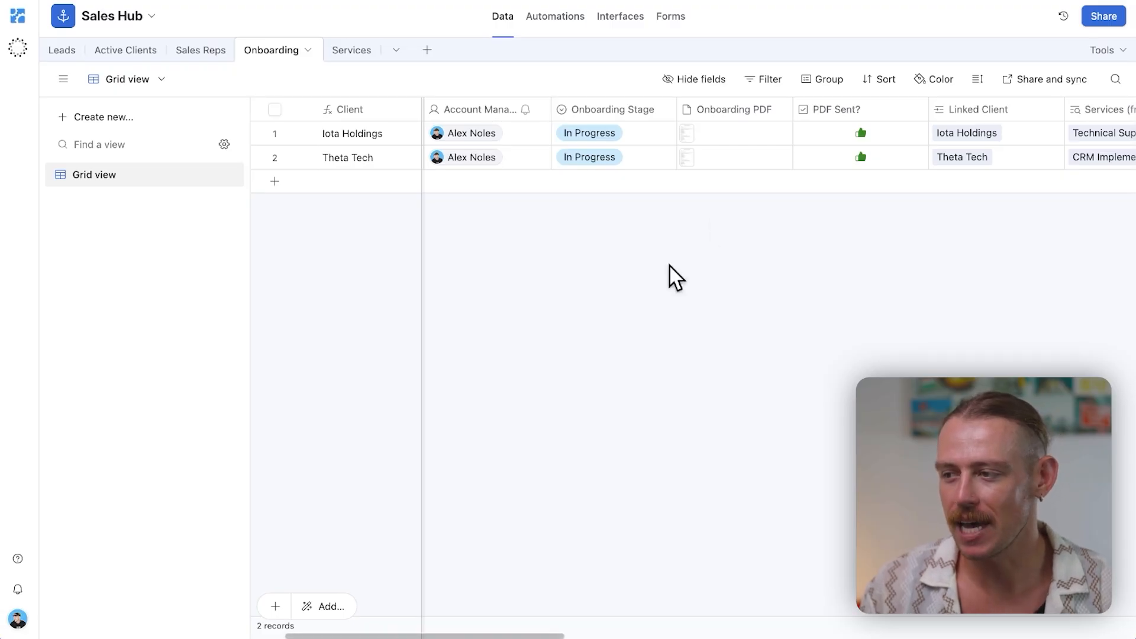
Step: Switch to the Sales Hub base in Airtable and give Automation 1 a When record matches conditions trigger on the Active Clients table
{"action": "left_click", "coordinate": [117, 58]}
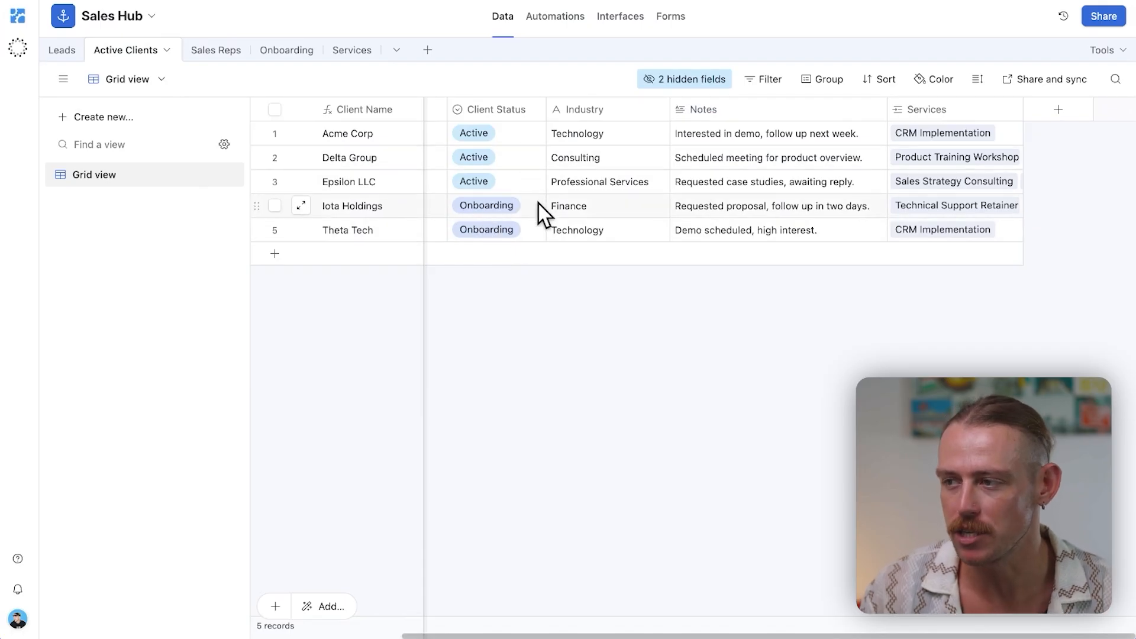
{"action": "left_click", "coordinate": [563, 20]}
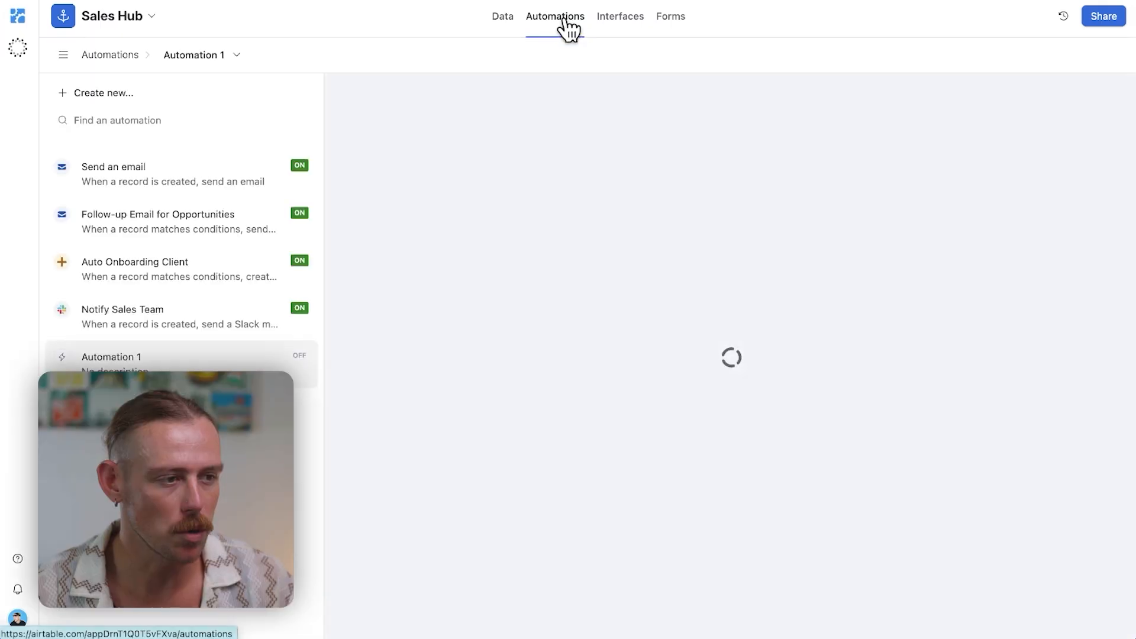
{"action": "left_click", "coordinate": [793, 148]}
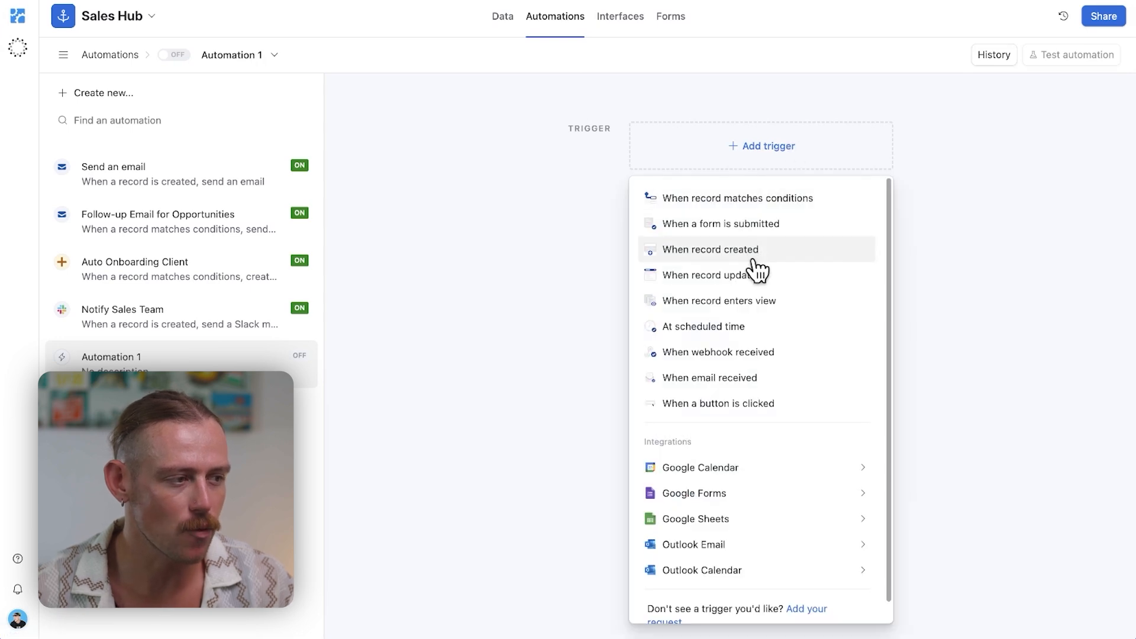
{"action": "left_click", "coordinate": [781, 207]}
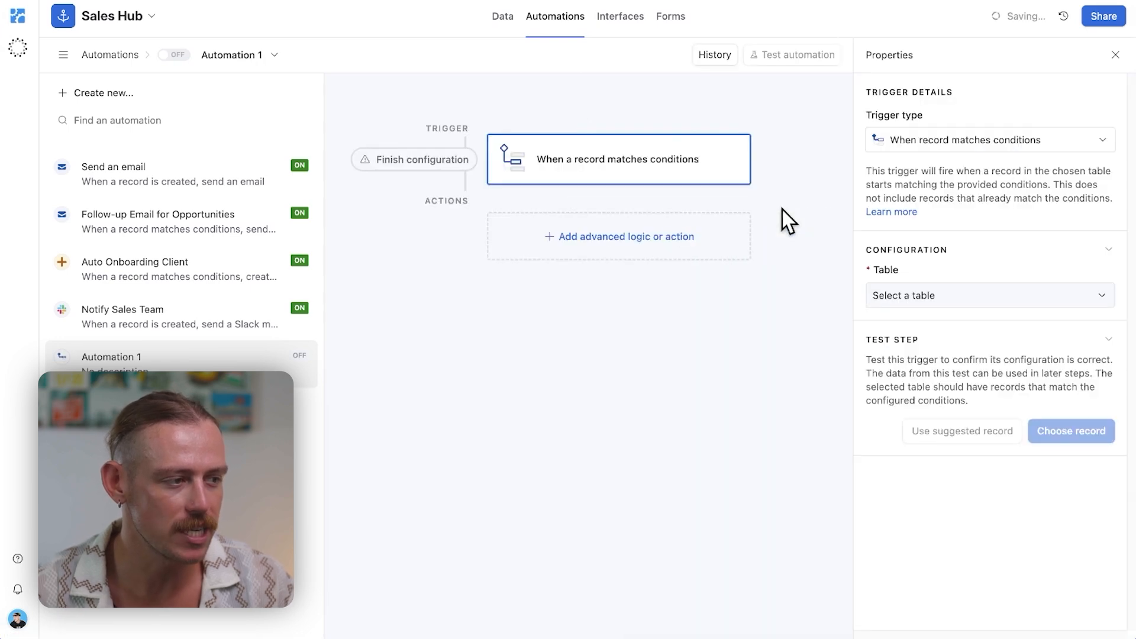
{"action": "left_click", "coordinate": [917, 293]}
{"action": "left_click", "coordinate": [914, 372]}
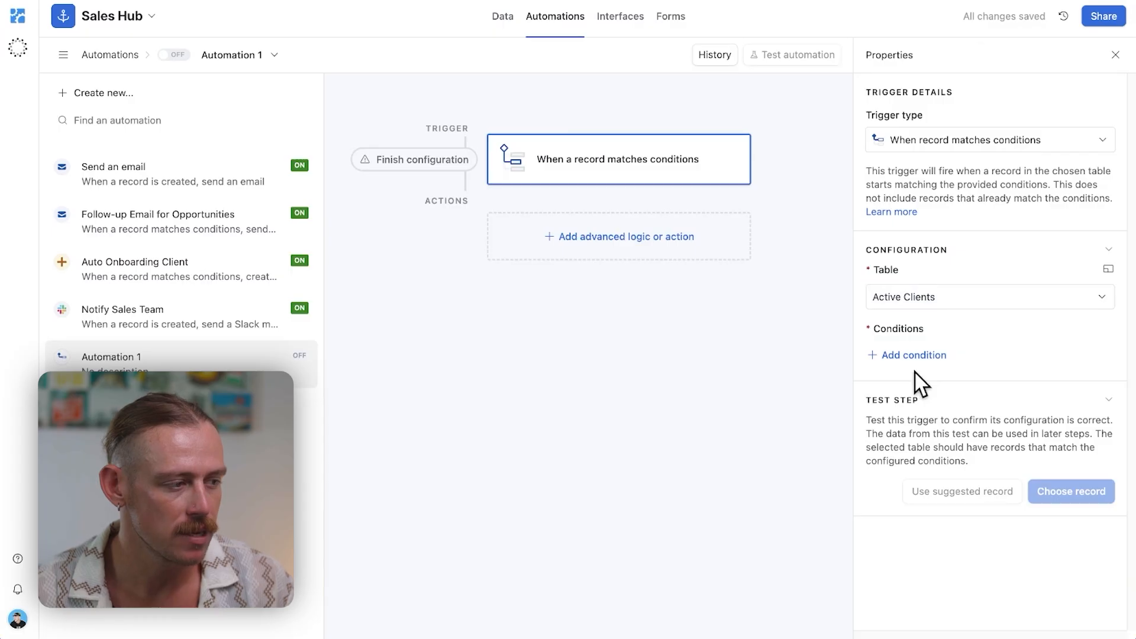
Step: Add a trigger condition that Client Status is Onboarding
{"action": "left_click", "coordinate": [920, 354]}
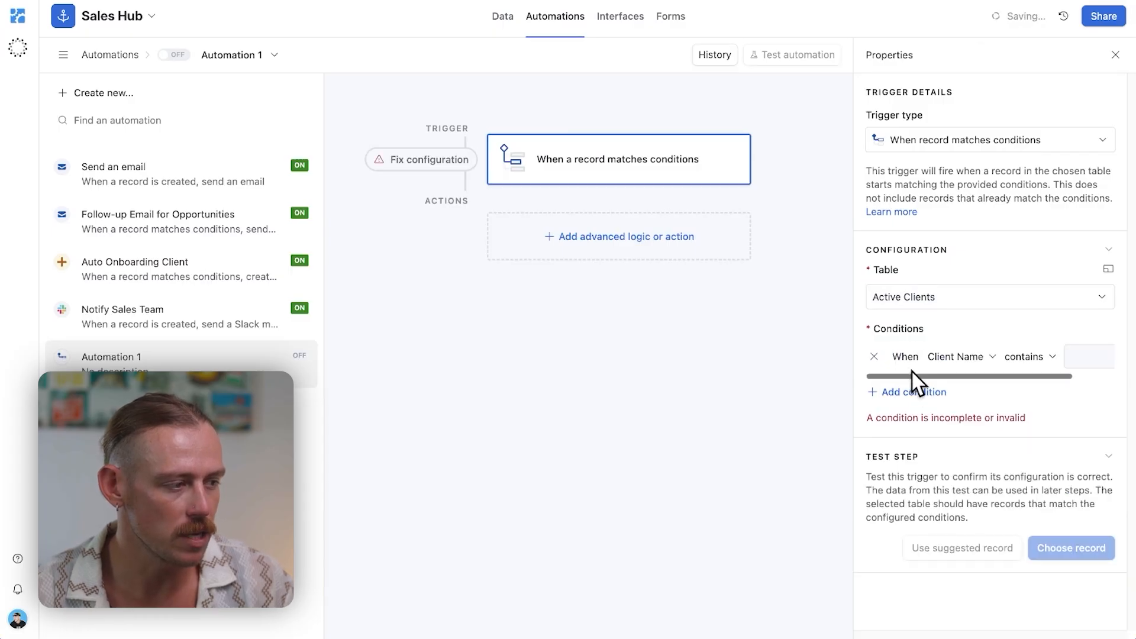
{"action": "left_click", "coordinate": [979, 358]}
{"action": "scroll", "coordinate": [985, 520], "scroll_direction": "down", "scroll_amount": 3}
{"action": "scroll", "coordinate": [982, 473], "scroll_direction": "up", "scroll_amount": 1}
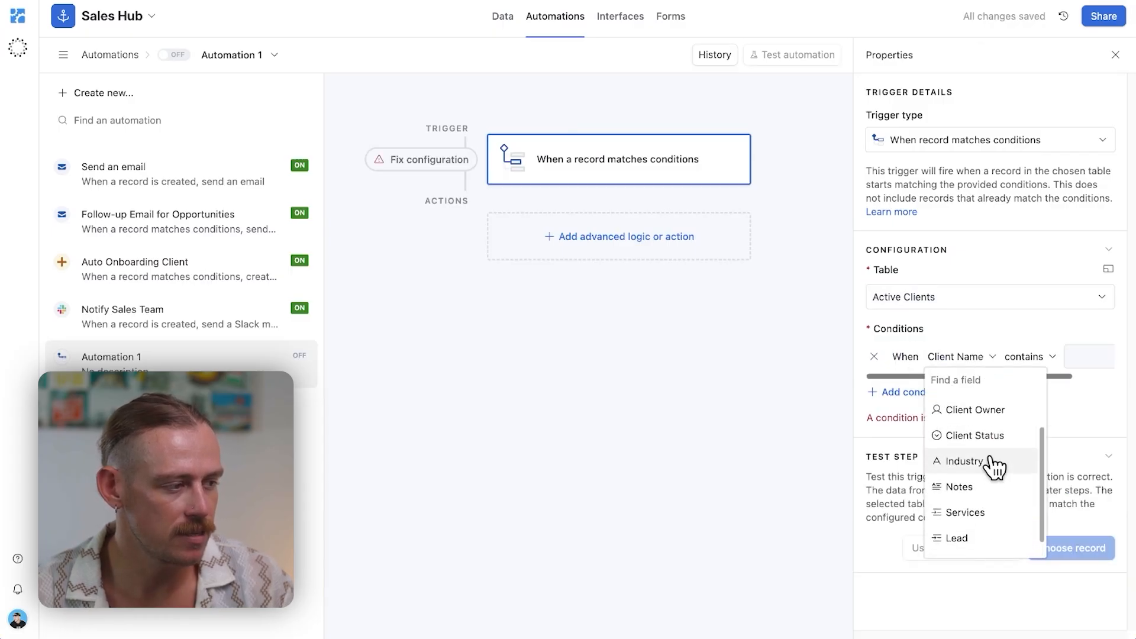
{"action": "left_click", "coordinate": [973, 435]}
{"action": "left_click", "coordinate": [1084, 367]}
{"action": "left_click", "coordinate": [1058, 411]}
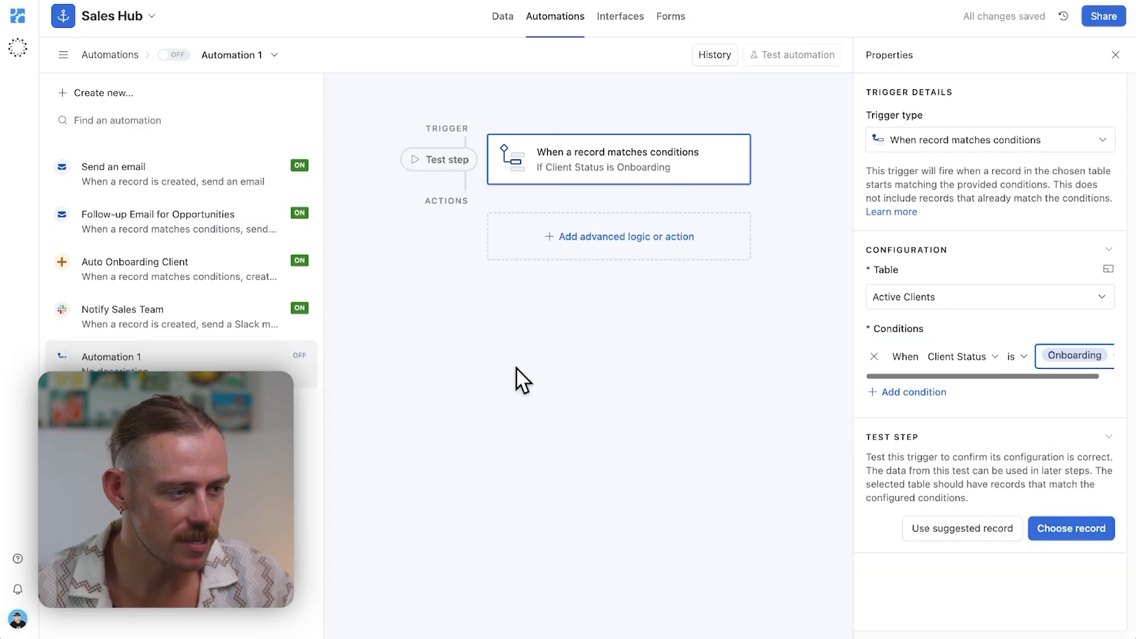
Step: Add a Run script action, replace its sample code with the copied DocsAutomator script including the API key, and test it
{"action": "left_click", "coordinate": [619, 233]}
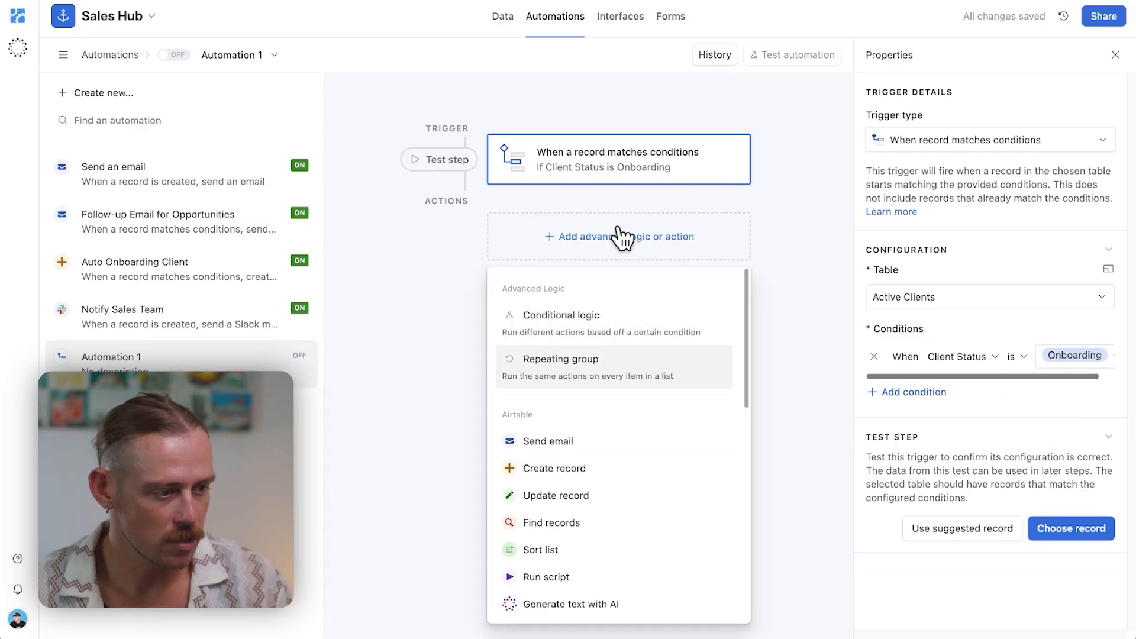
{"action": "left_click", "coordinate": [563, 586]}
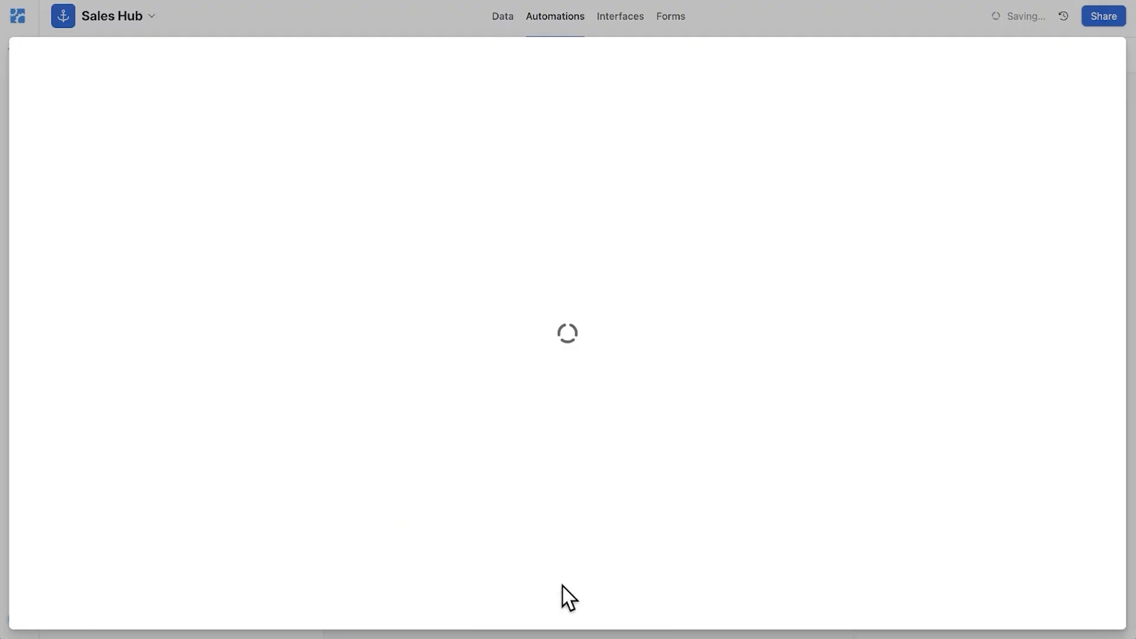
{"action": "left_click_drag", "start_coordinate": [598, 169], "coordinate": [260, 115]}
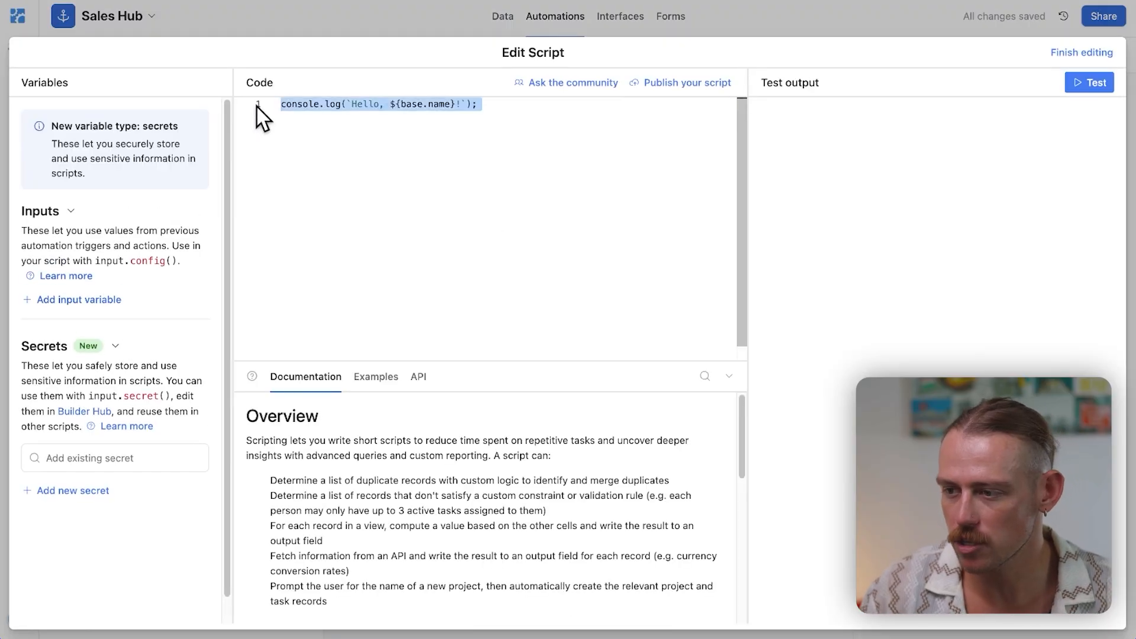
{"action": "key", "text": "ctrl+v"}
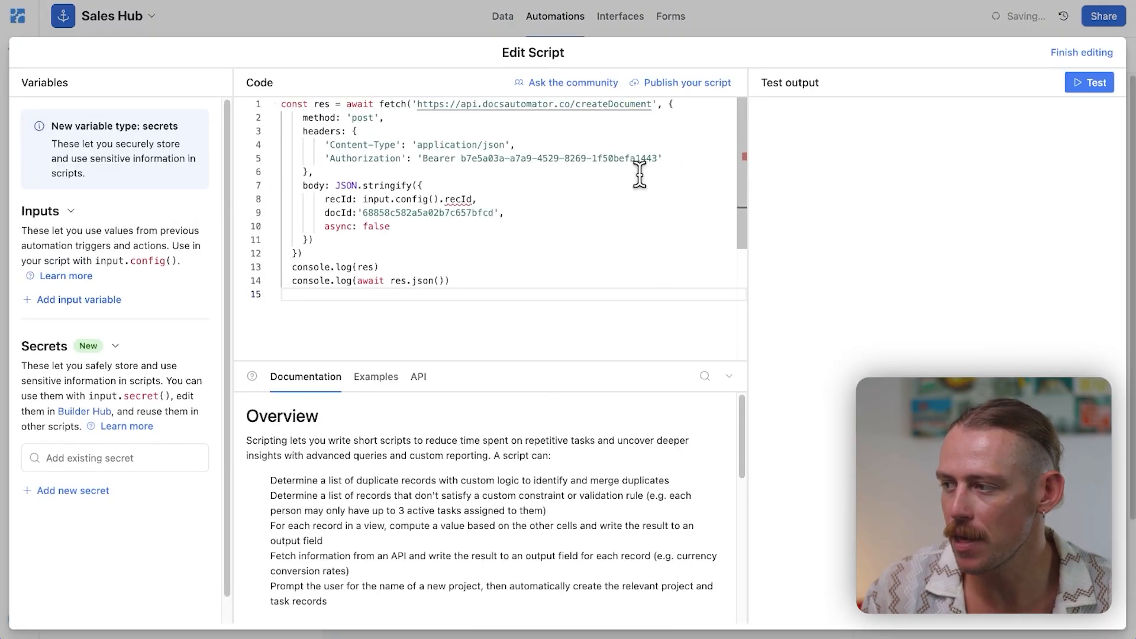
{"action": "left_click", "coordinate": [1092, 83]}
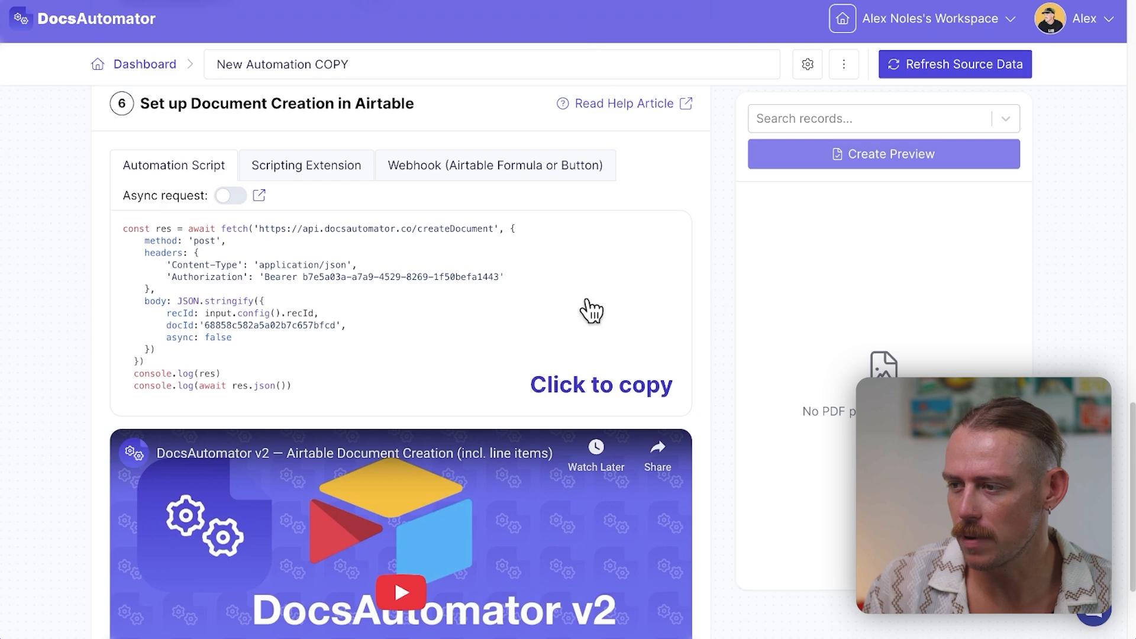
Step: Switch back to DocsAutomator and create a document preview for the Iota Holdings record
{"action": "scroll", "coordinate": [589, 309], "scroll_direction": "down", "scroll_amount": 3}
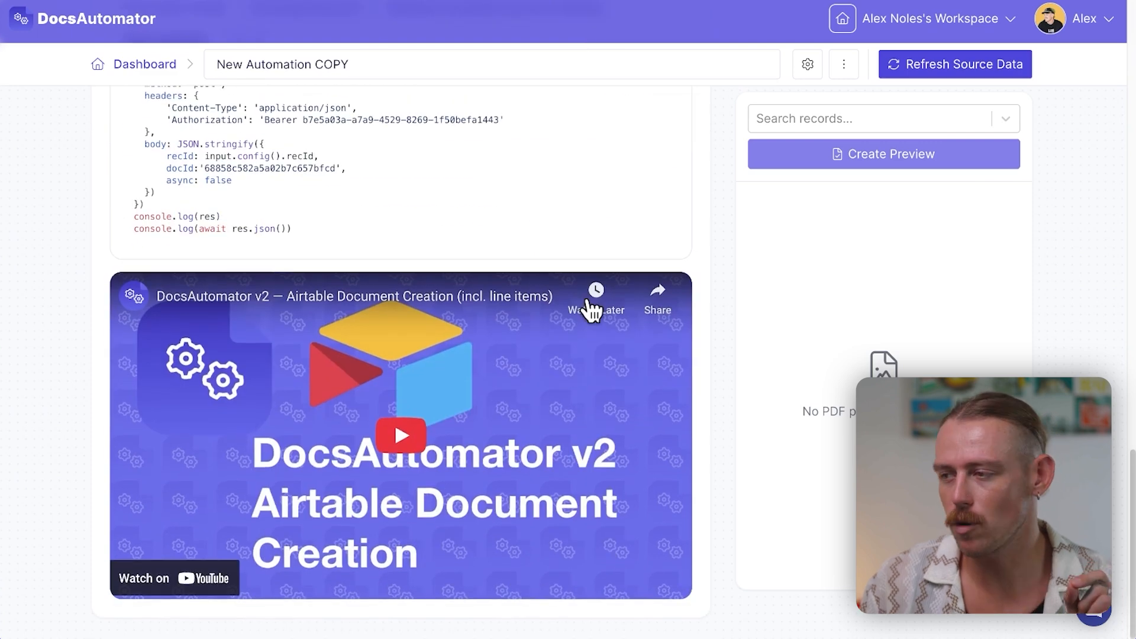
{"action": "scroll", "coordinate": [590, 309], "scroll_direction": "up", "scroll_amount": 5}
{"action": "scroll", "coordinate": [589, 309], "scroll_direction": "down", "scroll_amount": 2}
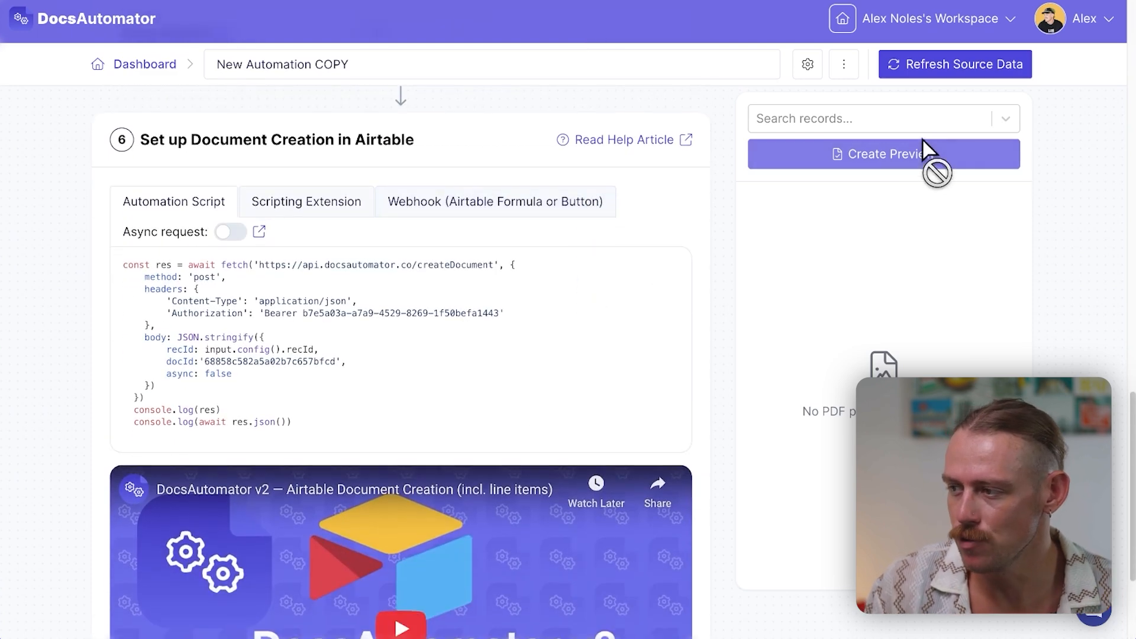
{"action": "left_click", "coordinate": [931, 122]}
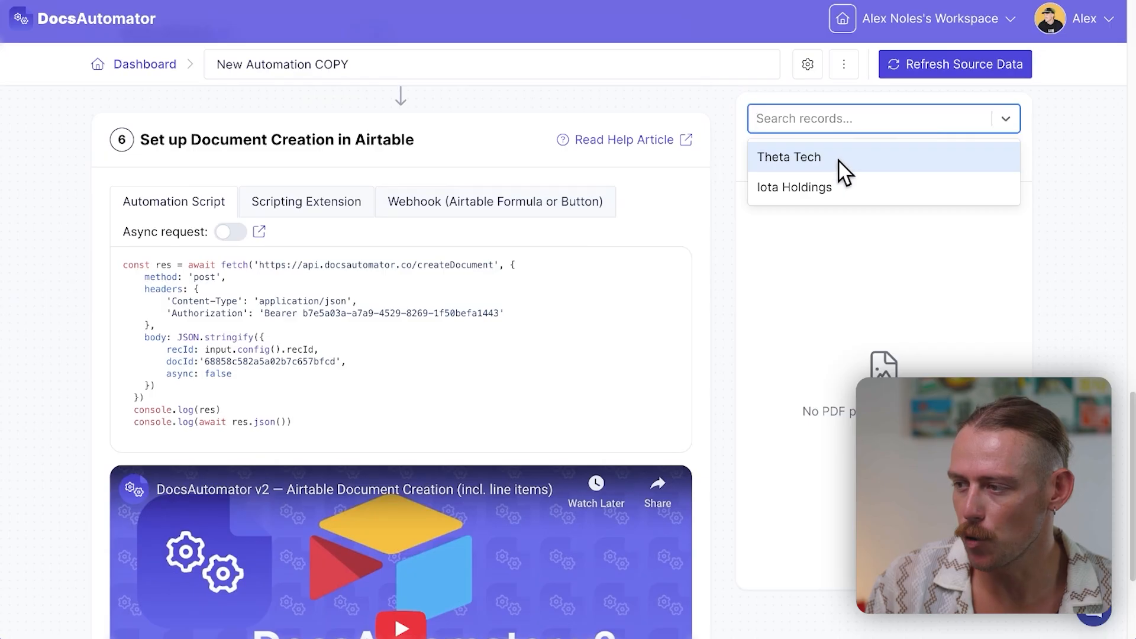
{"action": "left_click", "coordinate": [846, 187]}
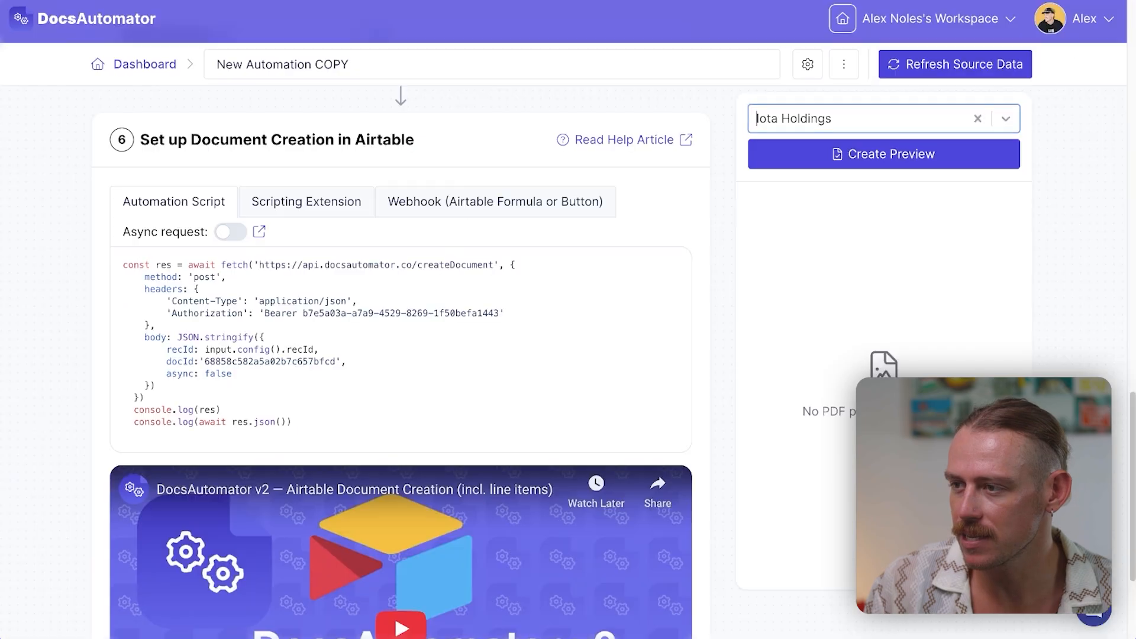
{"action": "left_click", "coordinate": [907, 165]}
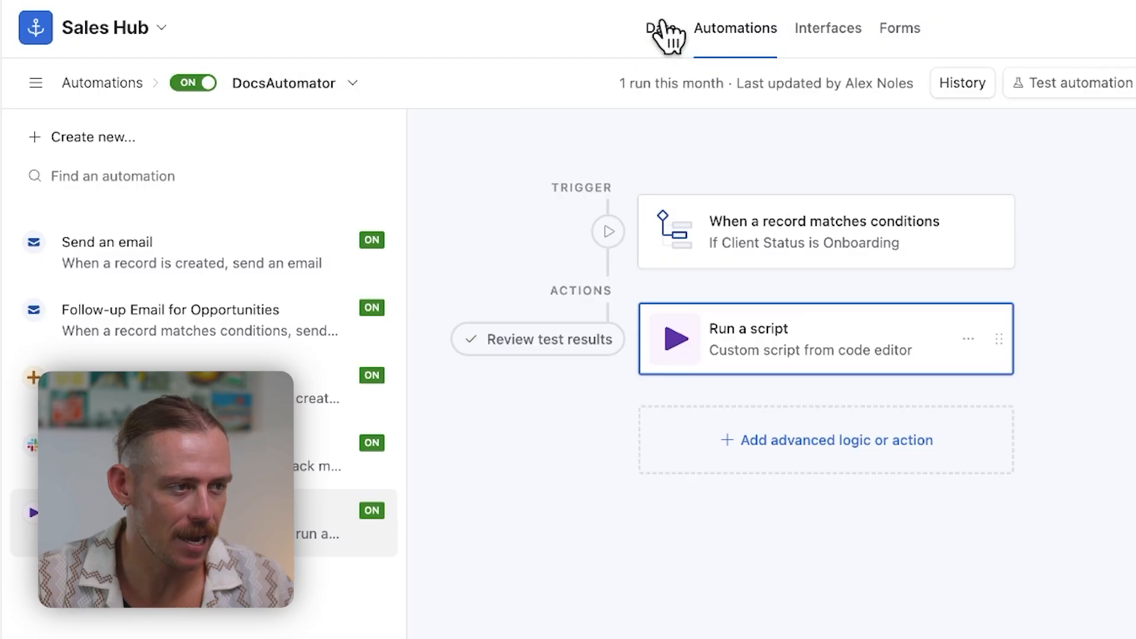
Step: Return to the Sales Hub data in Airtable and set the Beta Solutions lead's Status to Active
{"action": "left_click", "coordinate": [657, 28]}
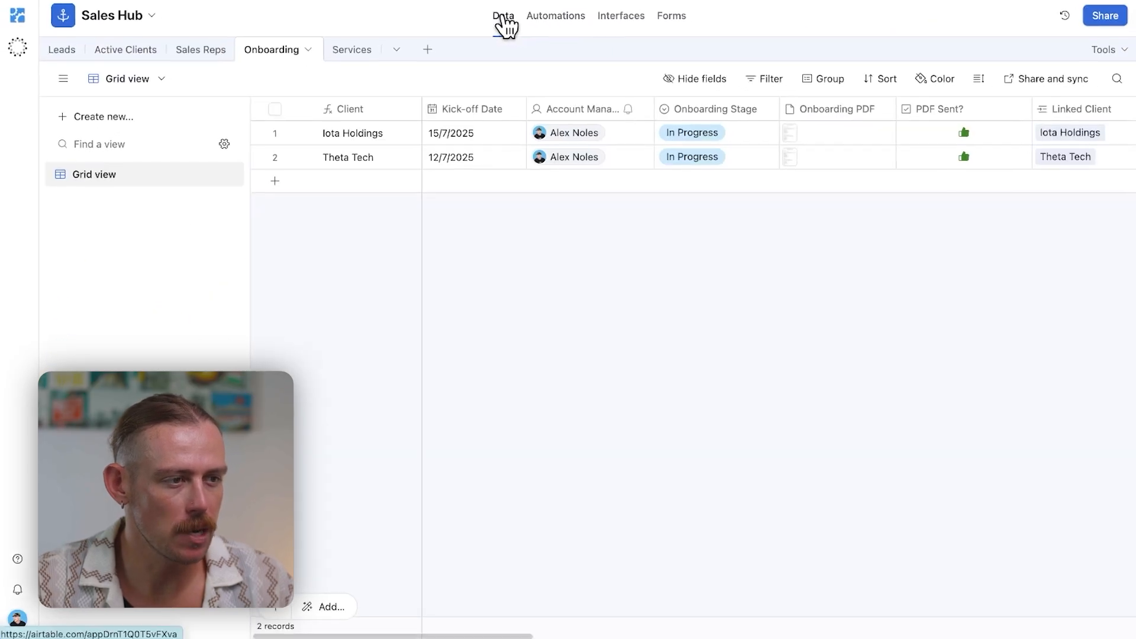
{"action": "left_click", "coordinate": [81, 57]}
{"action": "left_click", "coordinate": [876, 259]}
{"action": "left_click", "coordinate": [881, 254]}
{"action": "left_click", "coordinate": [844, 336]}
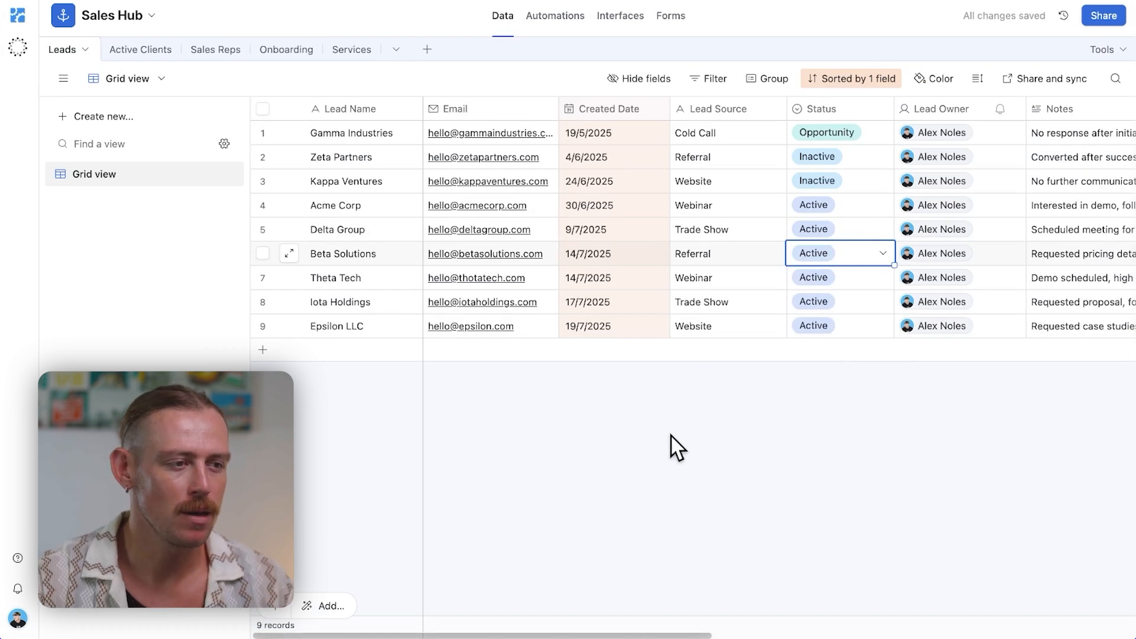
Step: Check the Onboarding table and open the Onboarding PDF attached to the Epsilon LLC record
{"action": "left_click", "coordinate": [273, 51]}
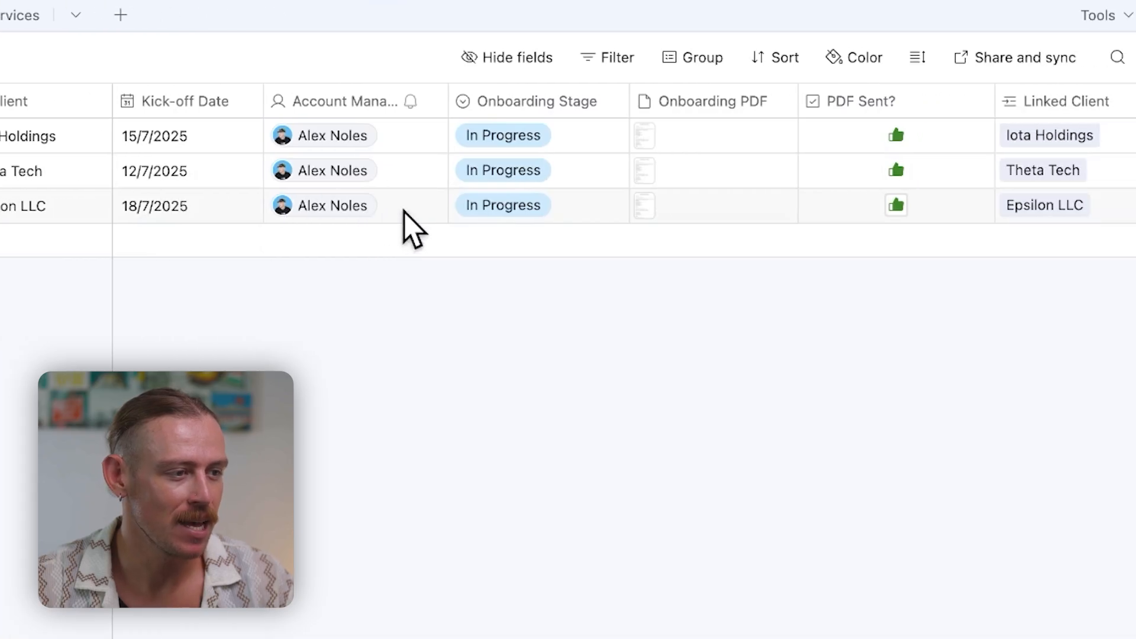
{"action": "left_click", "coordinate": [644, 213]}
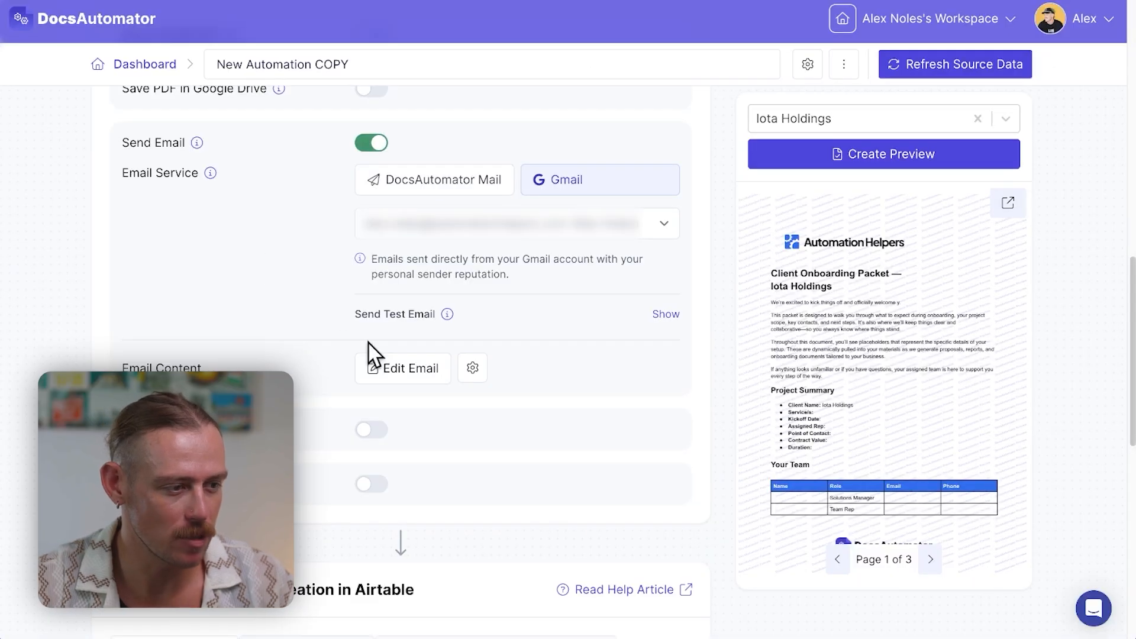
Step: Switch to DocsAutomator and review the email content settings, including the option to attach the generated PDF, then close them
{"action": "left_click", "coordinate": [400, 372]}
{"action": "scroll", "coordinate": [367, 323], "scroll_direction": "down", "scroll_amount": 1}
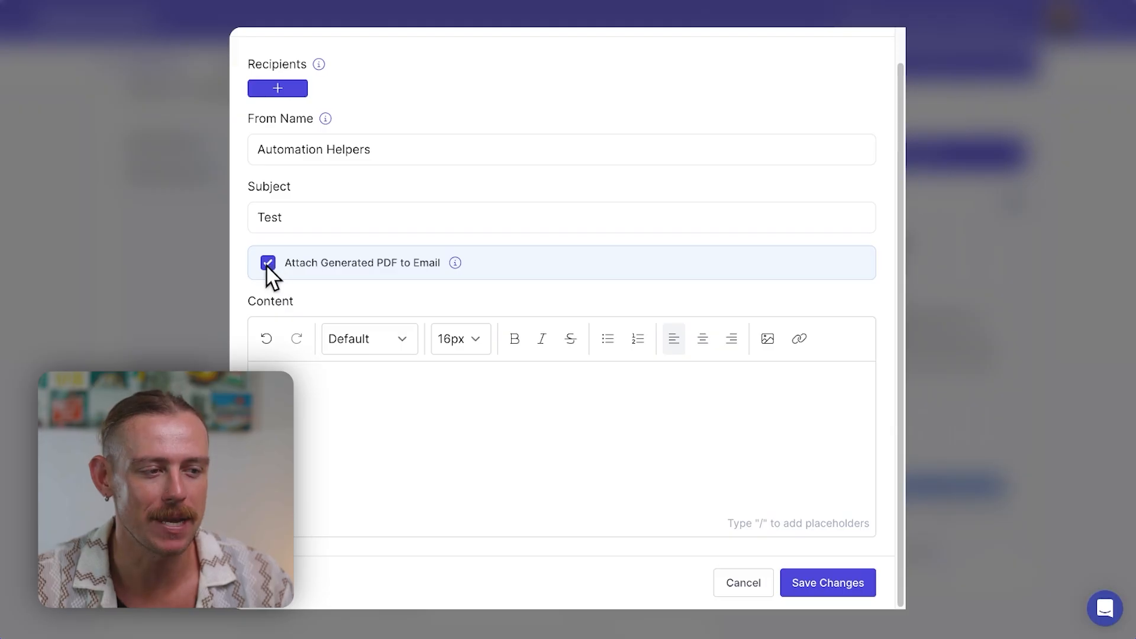
{"action": "left_click", "coordinate": [626, 6]}
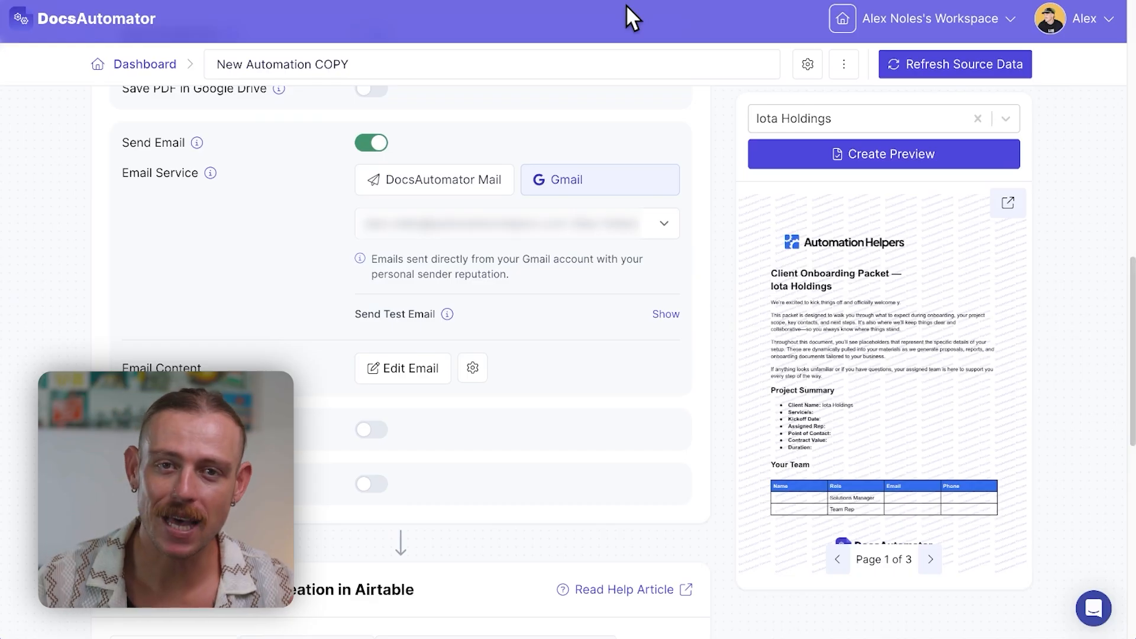